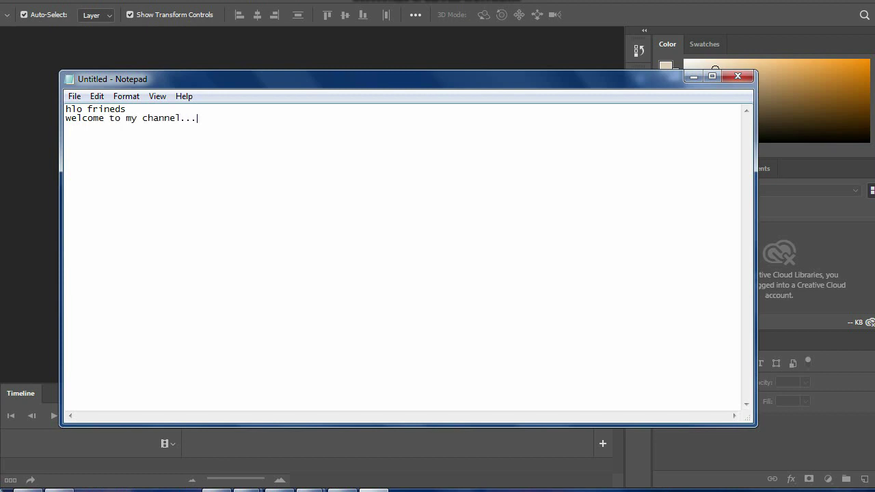
Switch away from the Notepad welcome note and open edit.jpg in Photoshop
key(alt+Tab)
key(alt+Tab)
key(alt+Tab)
key(alt+f)
key(o)
scroll(260, 151, down, 1)
scroll(259, 151, down, 3)
scroll(260, 150, down, 2)
double_click(376, 79)
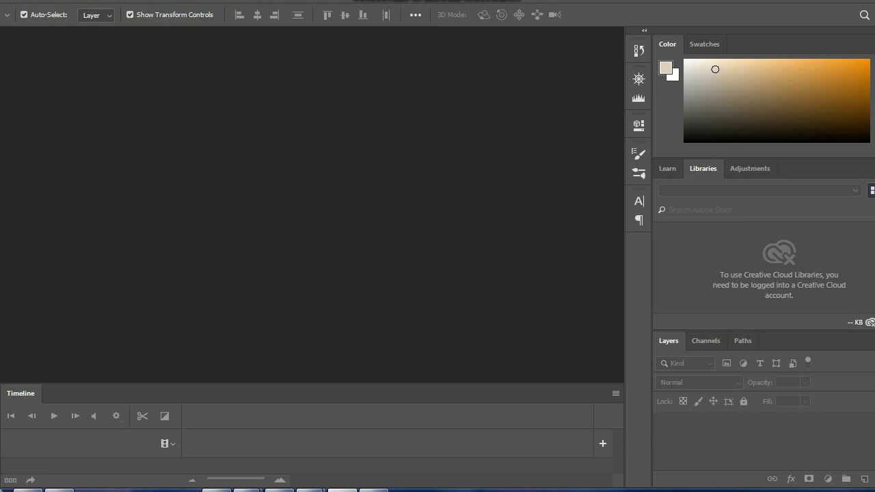
Apply Auto Contrast to the whole photo
key(ctrl+minus)
key(alt+e)
key(alt+shift+ctrl+l)
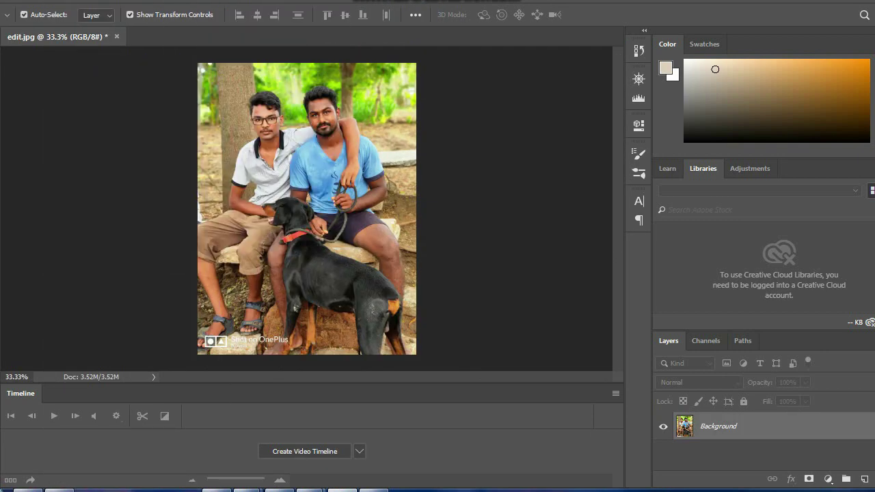
Grade the photo in Camera Raw with Auto tone and Oranges luminance +8
key(shift+ctrl+a)
key(ctrl+u)
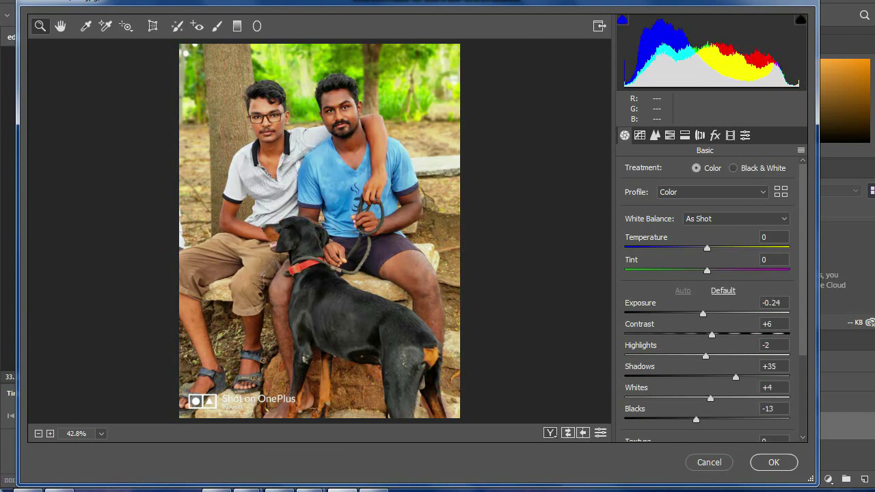
key(ctrl+alt+4)
text(8)
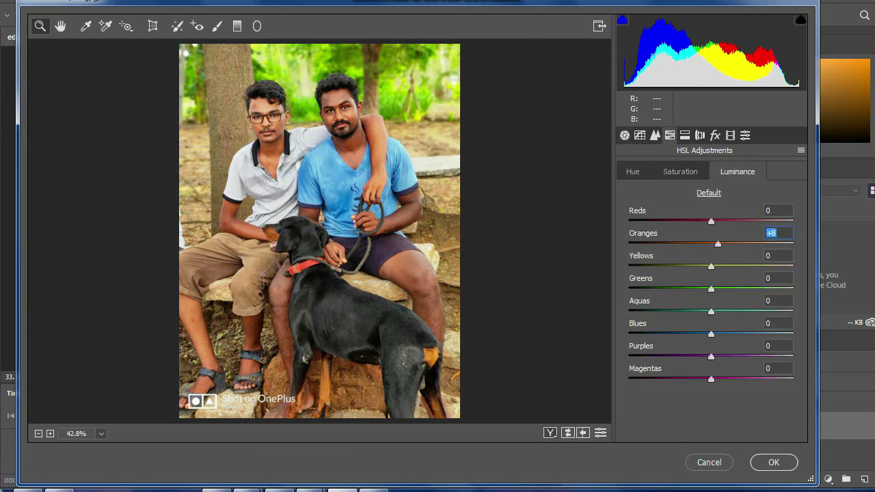
key(Return)
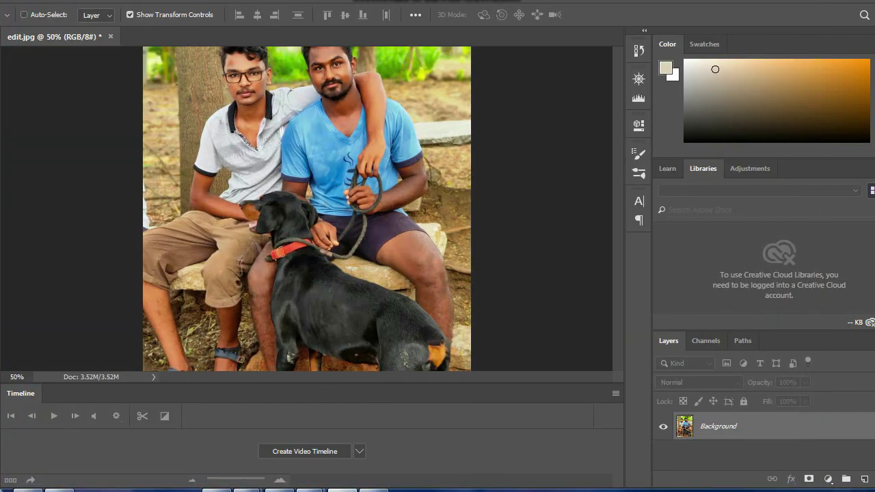
key(ctrl+minus)
Quick-select the left boy, the right man with his arm, and the dog
key(w)
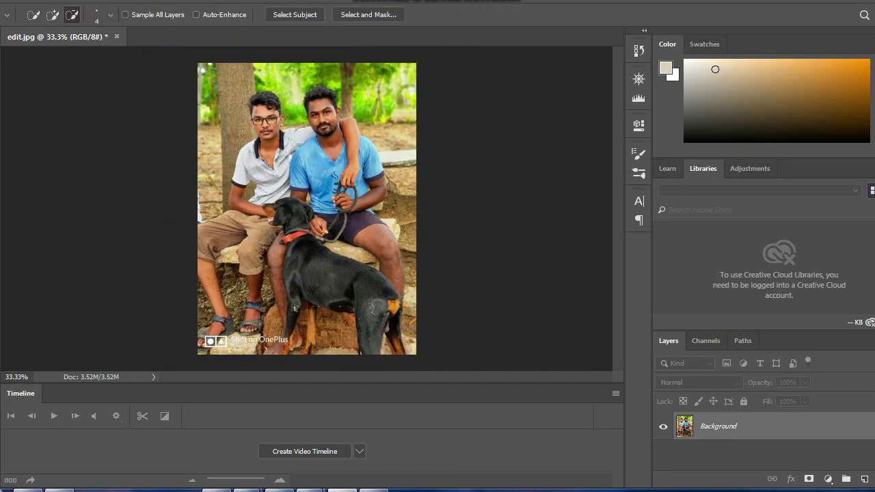
drag(265, 116, 277, 164)
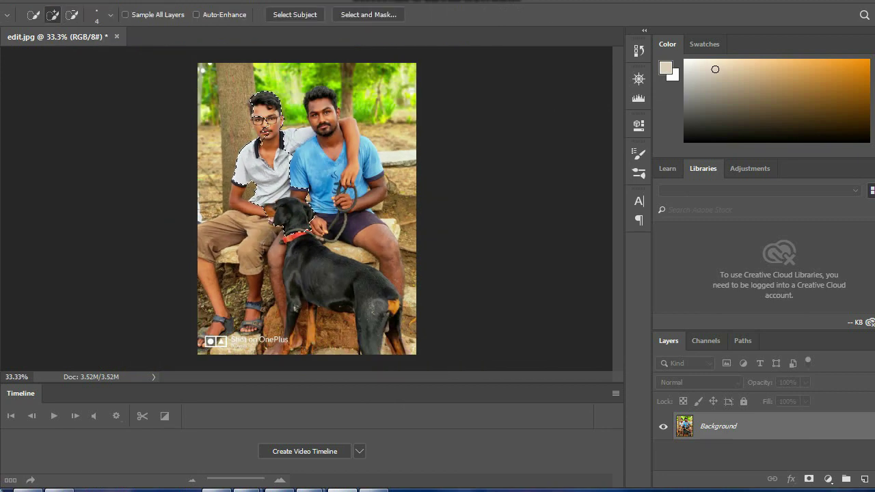
drag(226, 239, 209, 335)
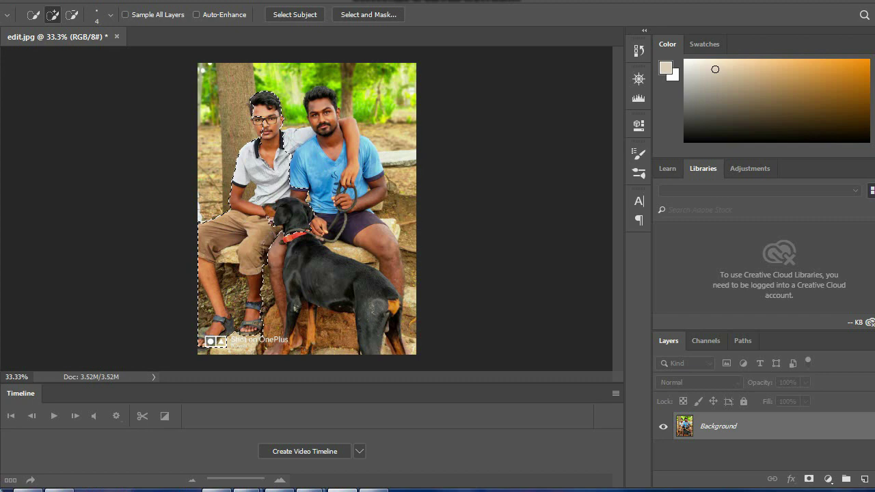
drag(318, 164, 321, 103)
drag(345, 137, 373, 171)
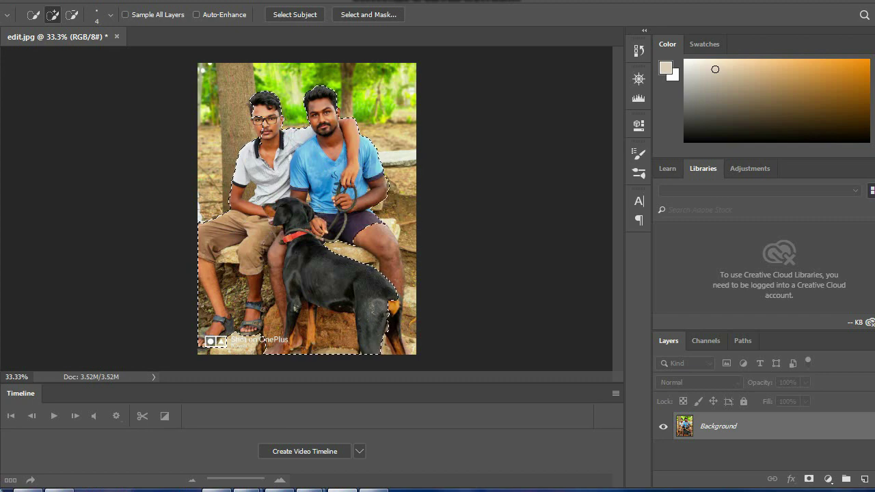
Zoom in to 200% and subtract the tree trunk beside the left man's neck
key(ctrl+plus)
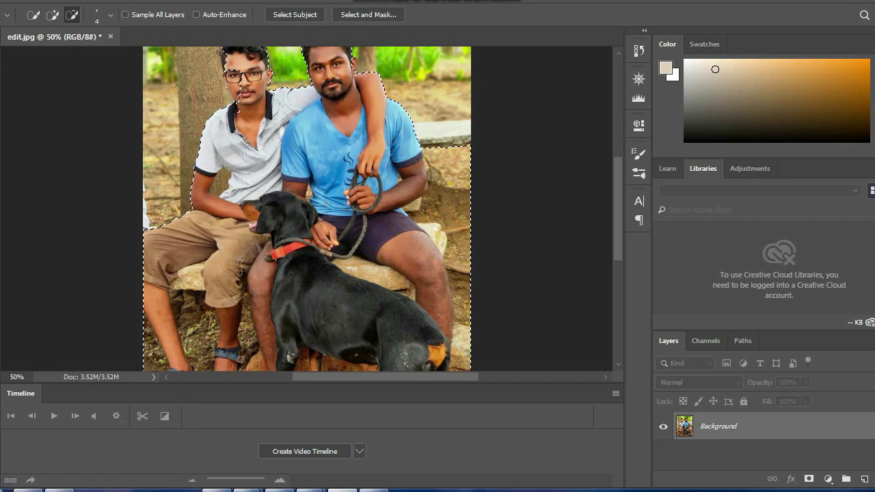
scroll(307, 205, up, 2)
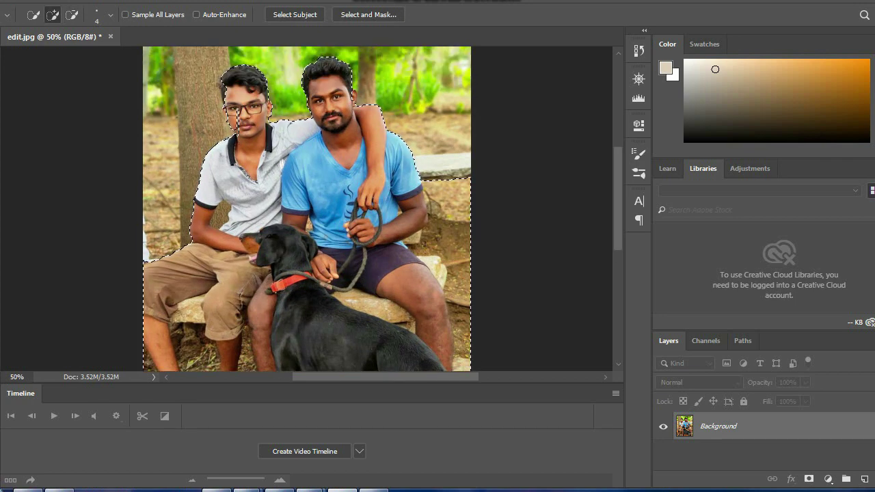
key(ctrl+plus)
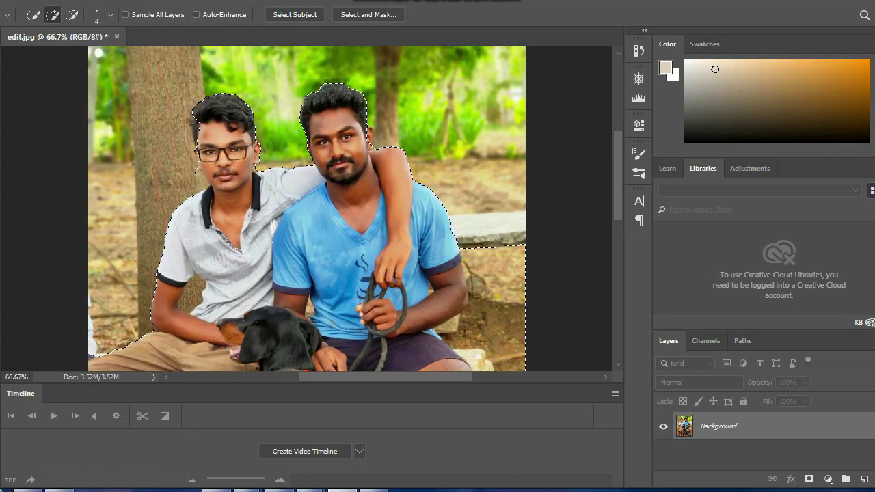
key(ctrl+plus)
scroll(308, 205, up, 1)
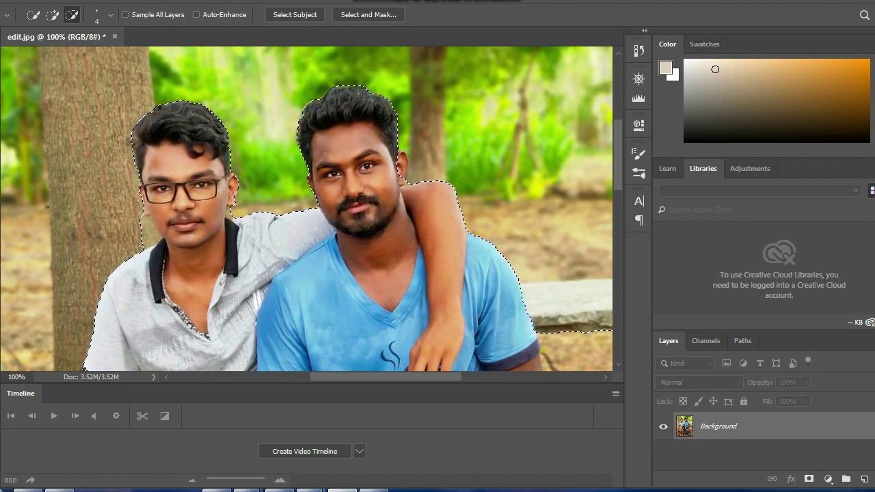
key(ctrl+plus)
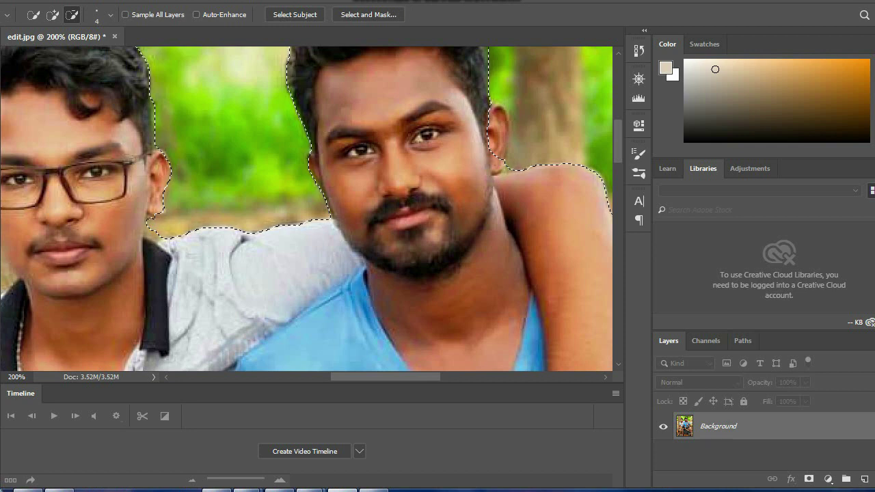
scroll(307, 208, up, 2)
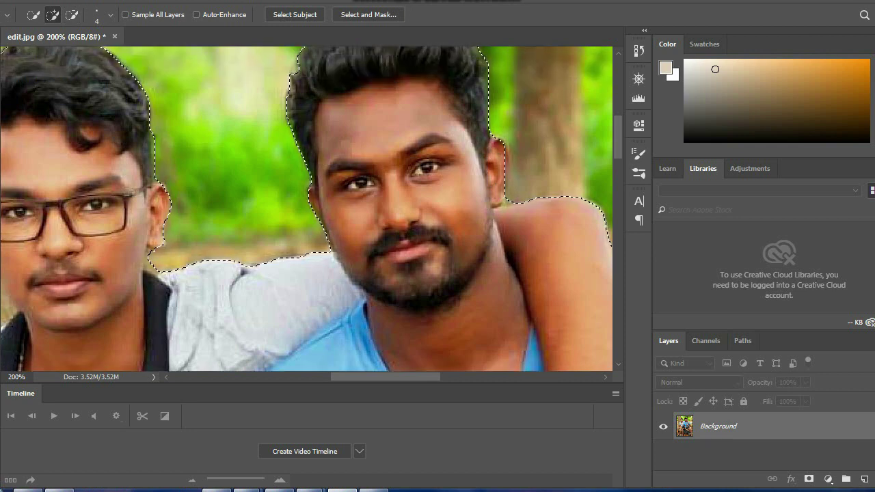
key(alt)
scroll(308, 208, down, 1)
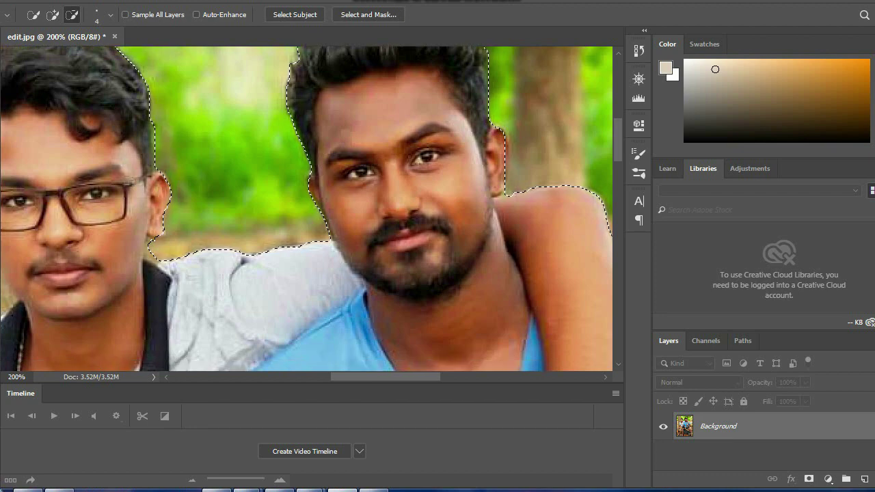
scroll(308, 209, down, 2)
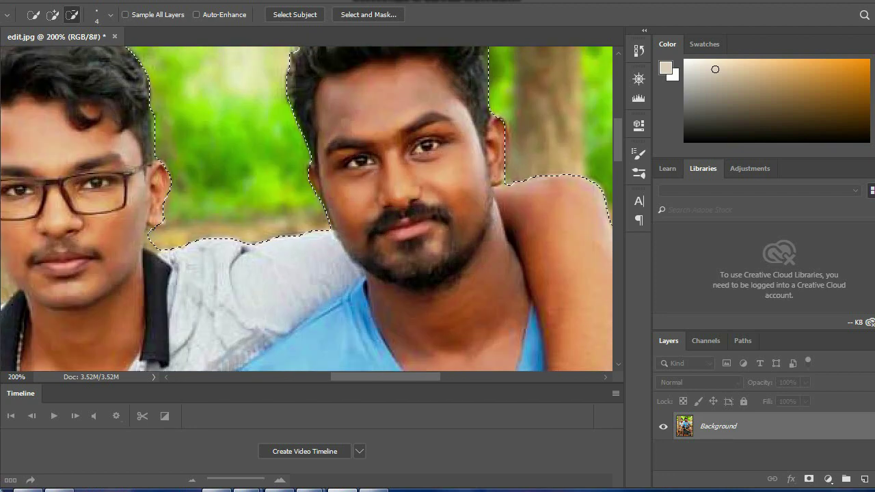
scroll(308, 208, left, 5)
drag(140, 260, 154, 287)
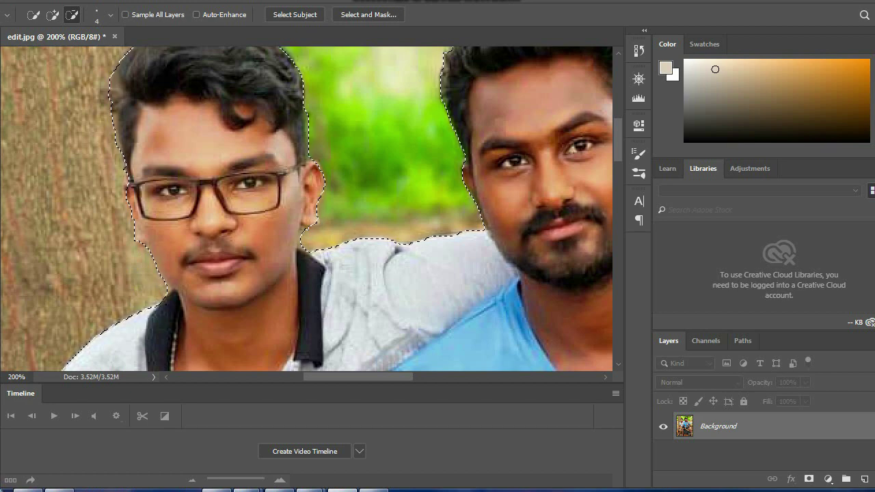
Add the rock below the blue shorts and remove the right background area
scroll(308, 208, down, 3)
key(ctrl+minus)
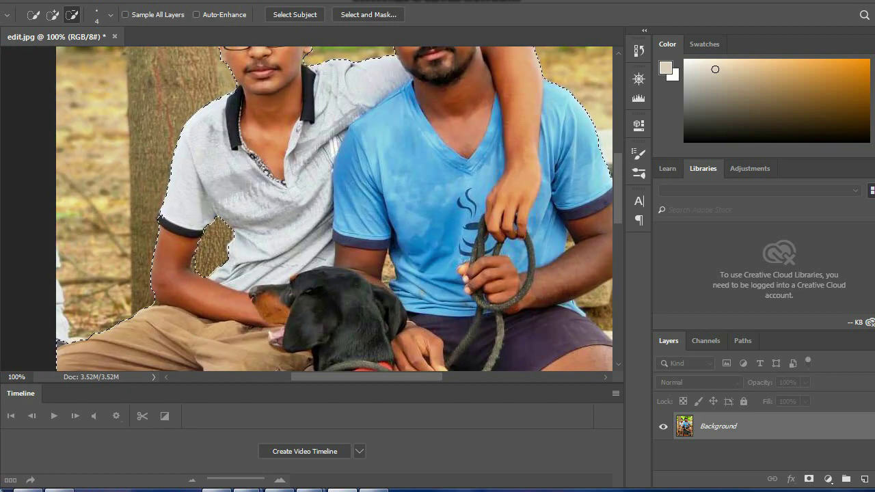
key(ctrl+plus)
scroll(308, 209, down, 3)
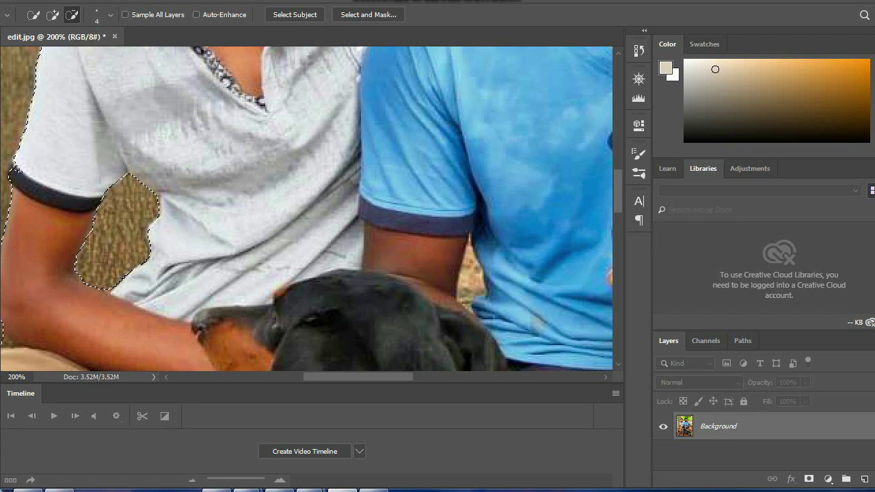
key(ctrl+minus)
key(ctrl+minus)
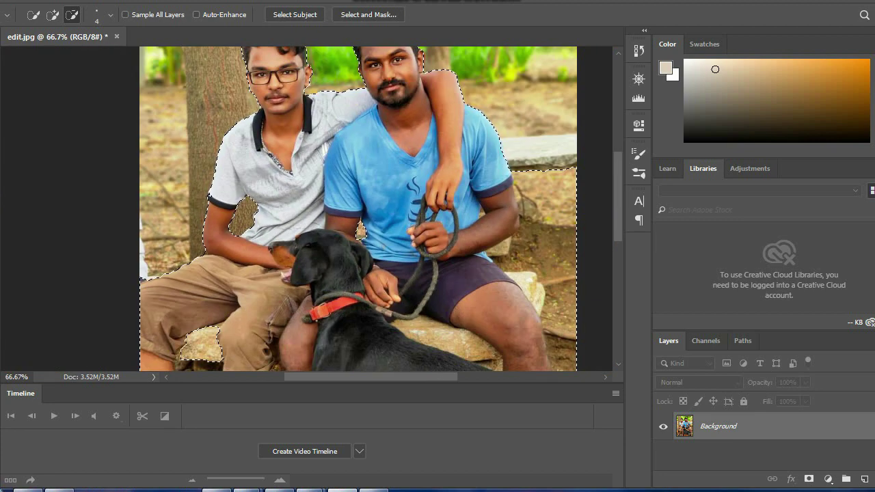
drag(420, 327, 458, 341)
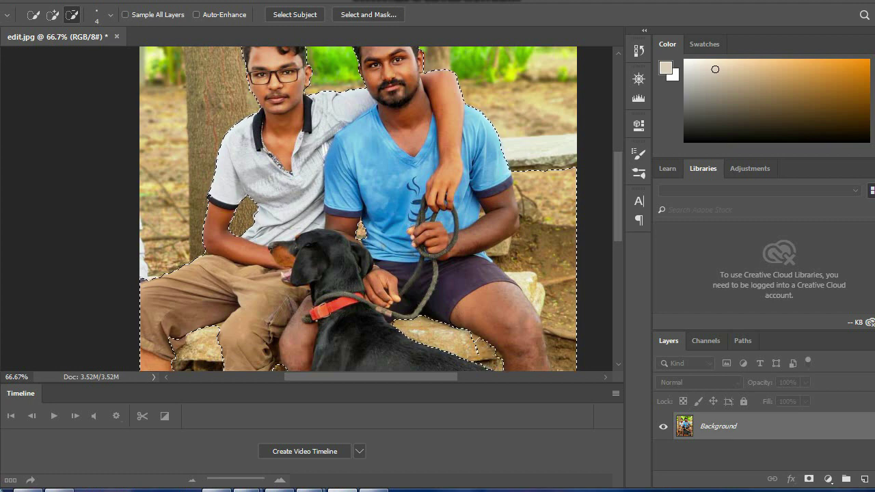
mouse_move(564, 185)
mouse_down()
mouse_move(550, 263)
mouse_move(562, 362)
mouse_up()
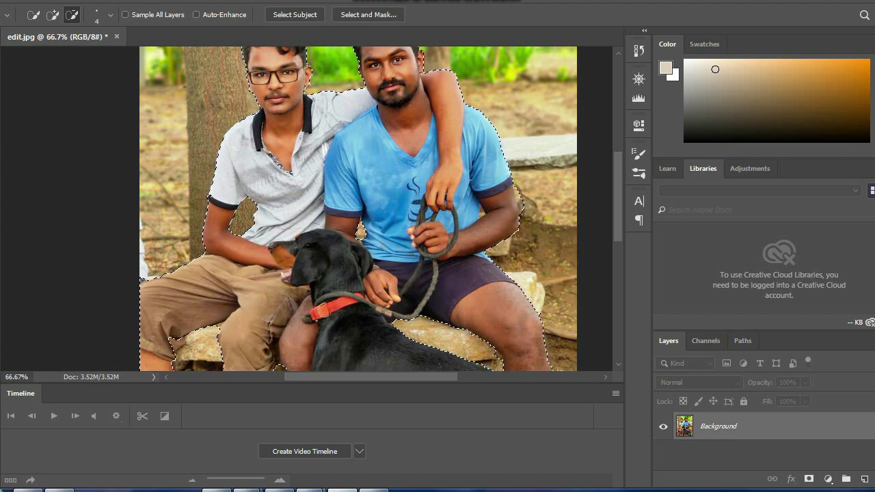
key(ctrl+plus)
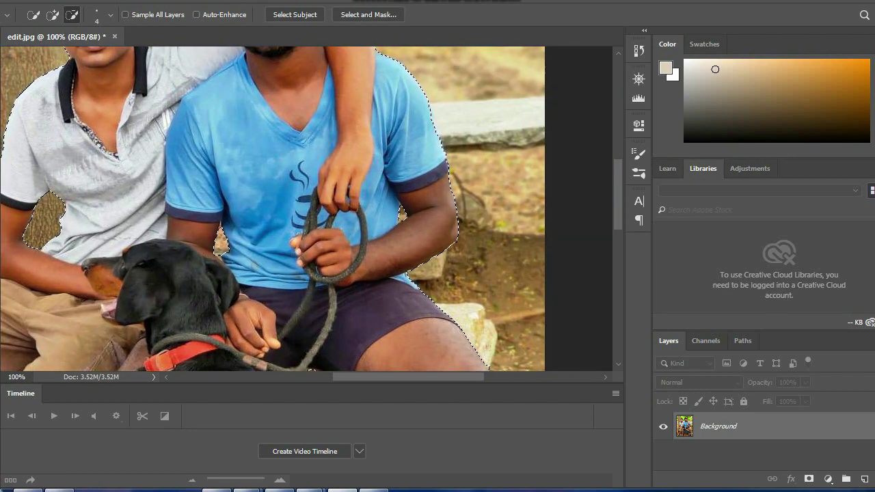
scroll(273, 209, down, 3)
key(ctrl+minus)
key(ctrl+minus)
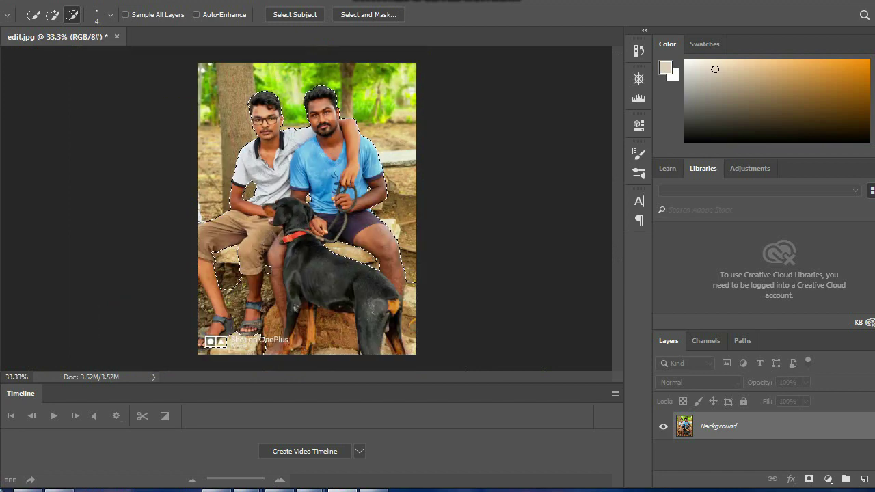
Zoom in on the dog and subtract the gap around its front legs
key(ctrl+plus)
scroll(308, 209, down, 3)
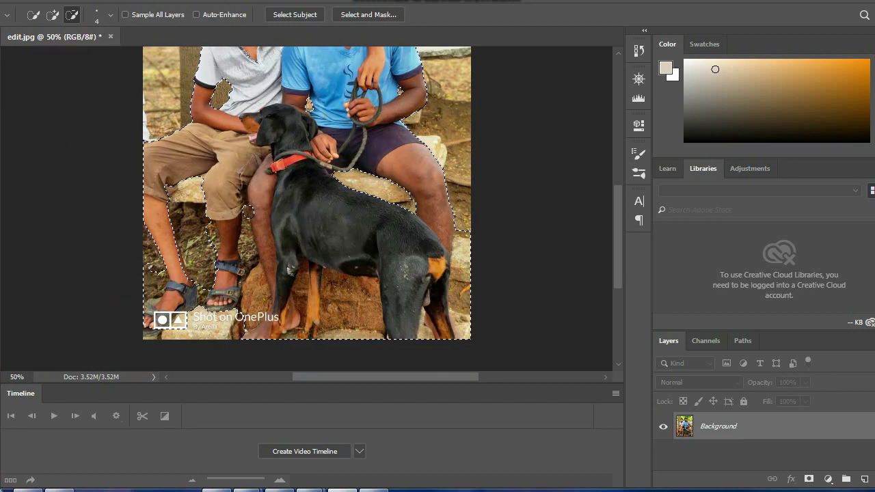
key(alt)
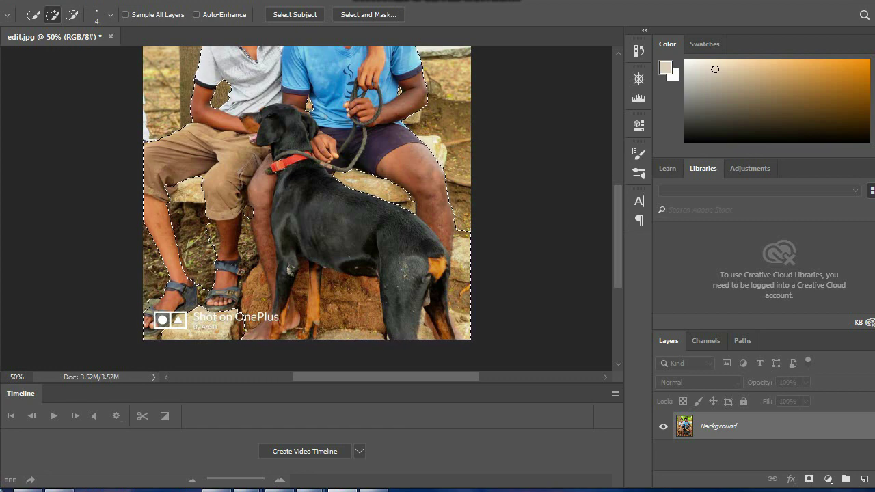
key(alt)
scroll(248, 213, down, 1)
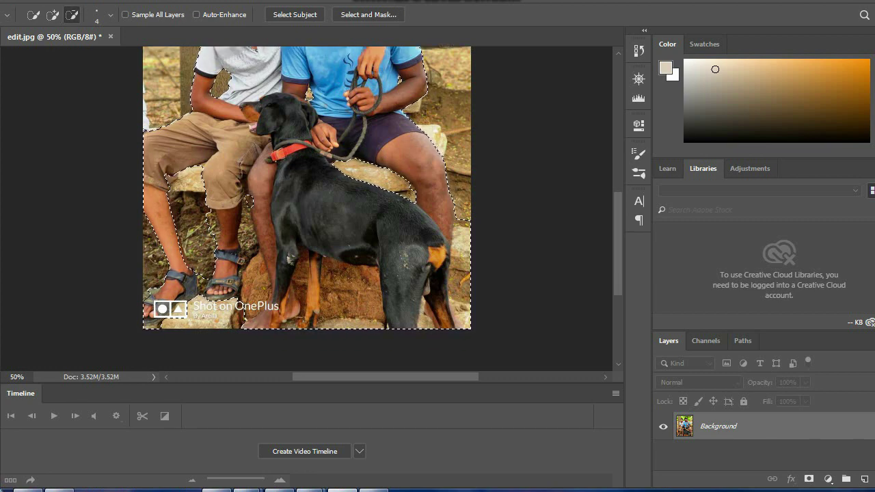
scroll(248, 202, down, 4)
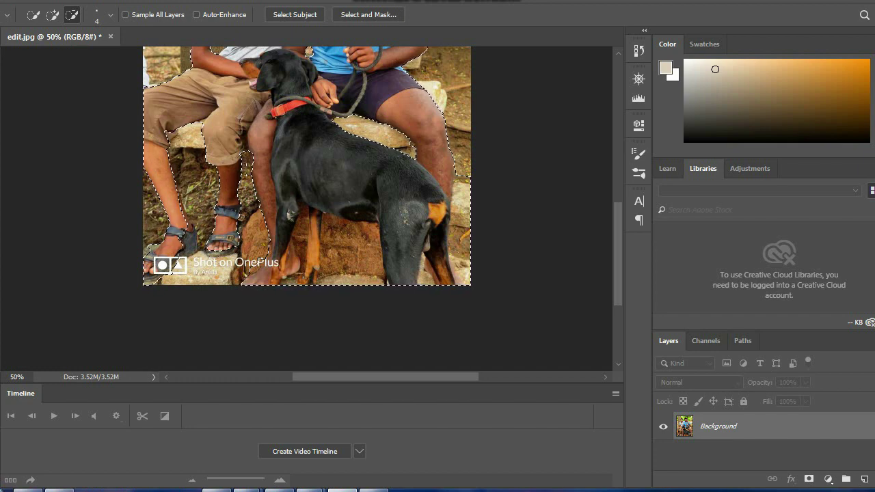
key(alt)
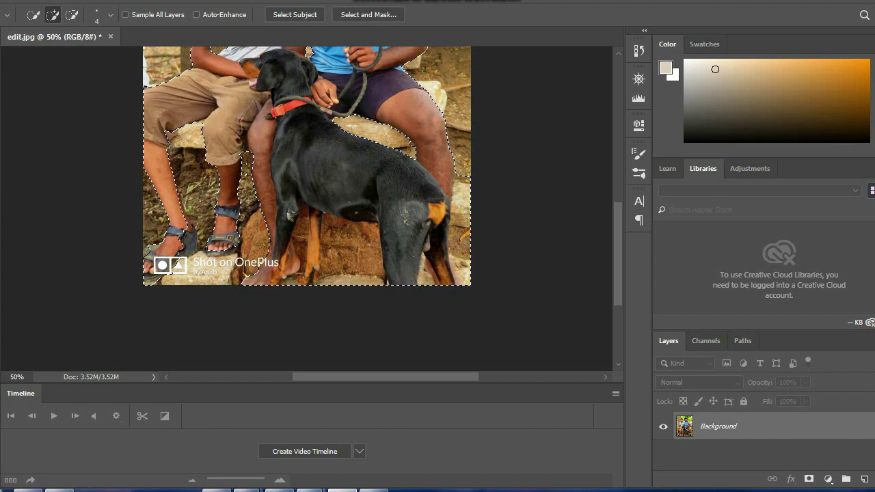
key(alt)
drag(304, 212, 308, 267)
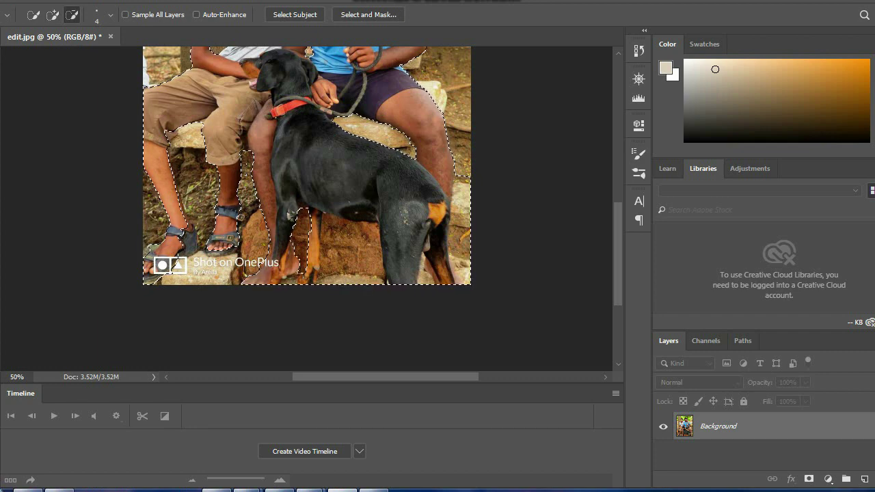
Subtract the ground between the dog's legs from the selection and zoom back out
key(ctrl+plus)
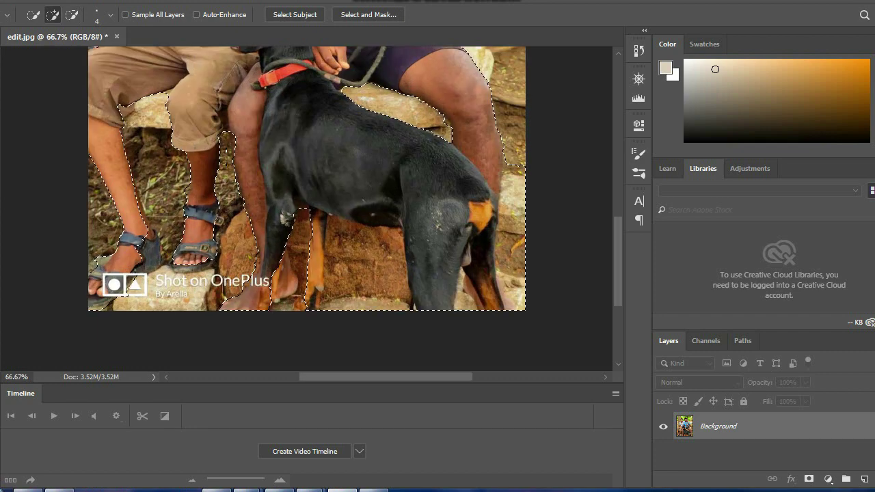
key(alt)
drag(328, 236, 390, 280)
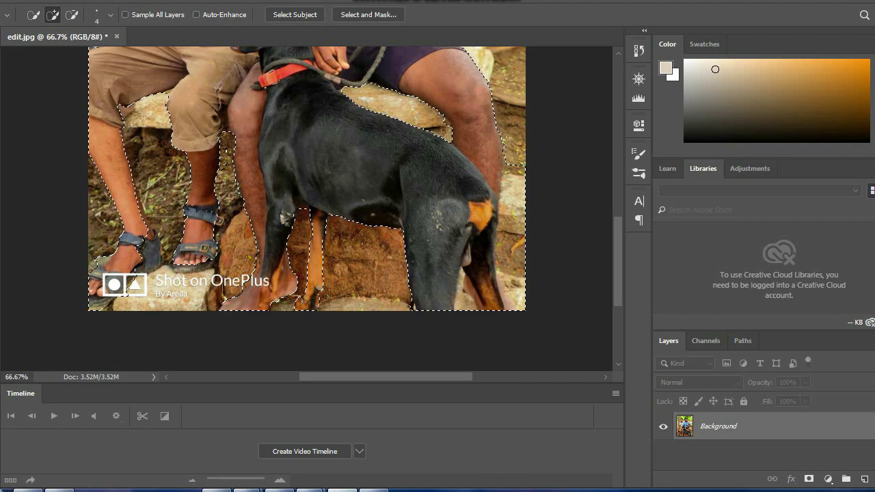
key(alt)
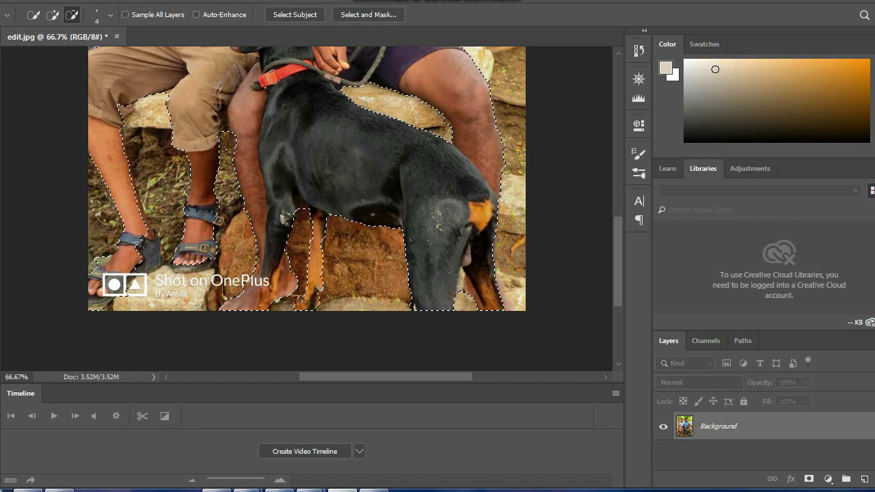
scroll(307, 184, up, 1)
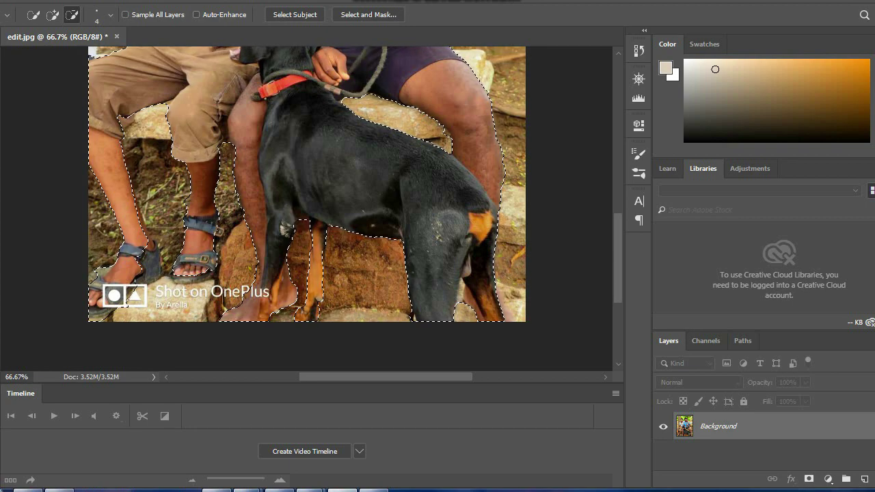
key(alt)
key(alt)
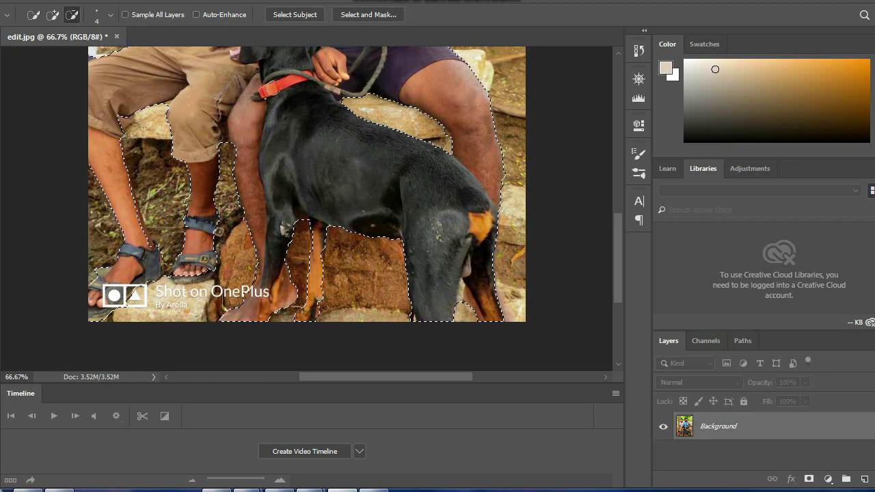
scroll(307, 207, down, 1)
scroll(307, 207, down, 1)
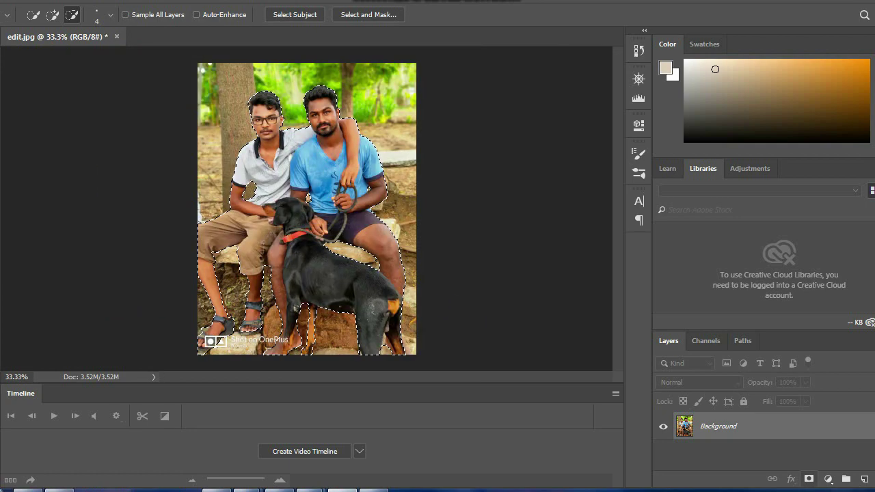
Mask the photo to the men and dog and bring the moonlit scene into edit.jpg
click(809, 478)
key(ctrl+o)
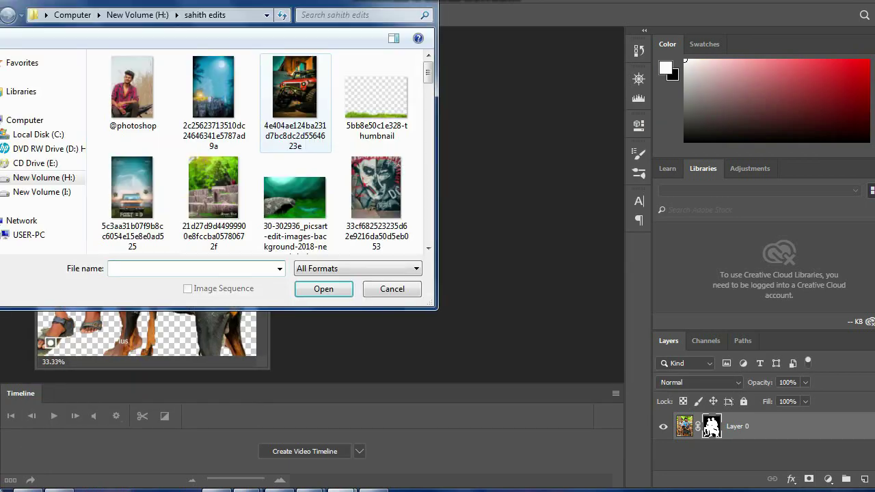
double_click(214, 92)
drag(123, 58, 356, 45)
key(v)
drag(369, 206, 137, 205)
key(ctrl+w)
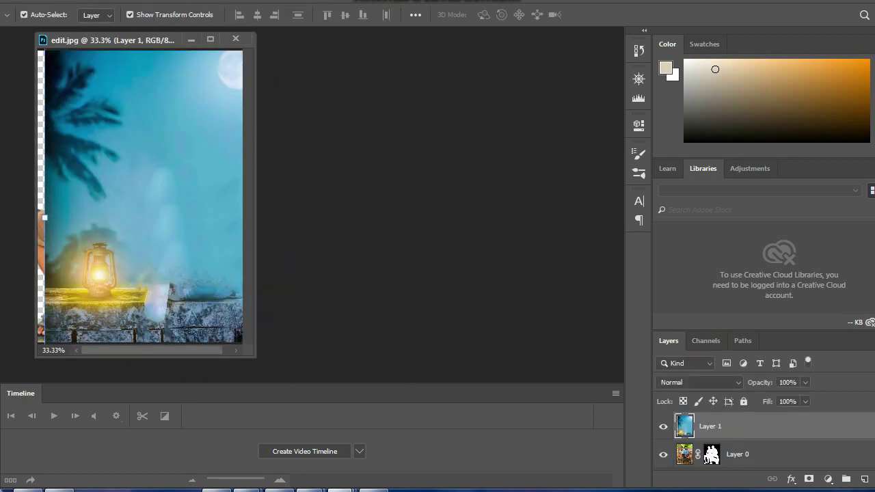
Position and scale the moonlit background layer to fill the canvas
drag(255, 356, 510, 403)
drag(246, 233, 246, 318)
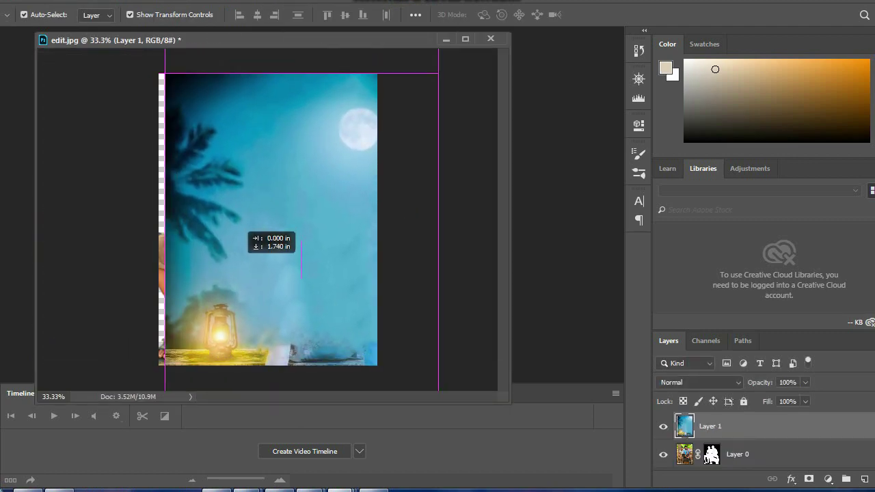
key(ctrl+t)
drag(158, 134, 159, 75)
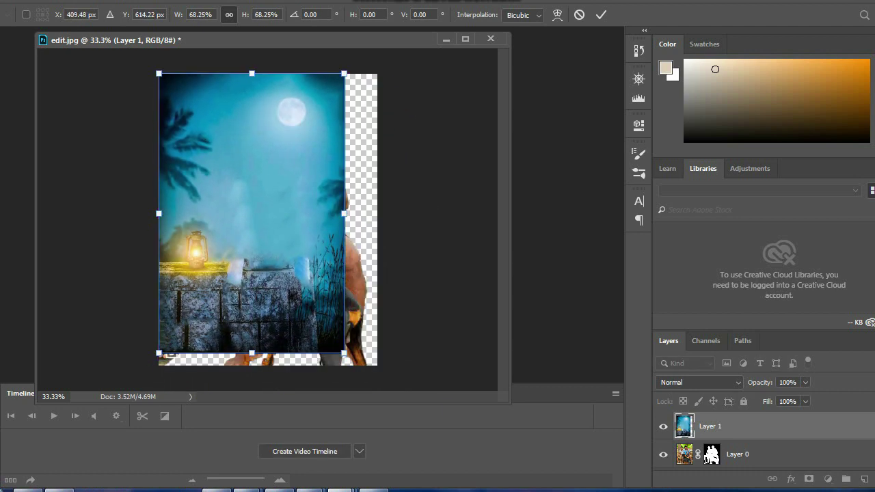
drag(351, 365, 353, 366)
key(Return)
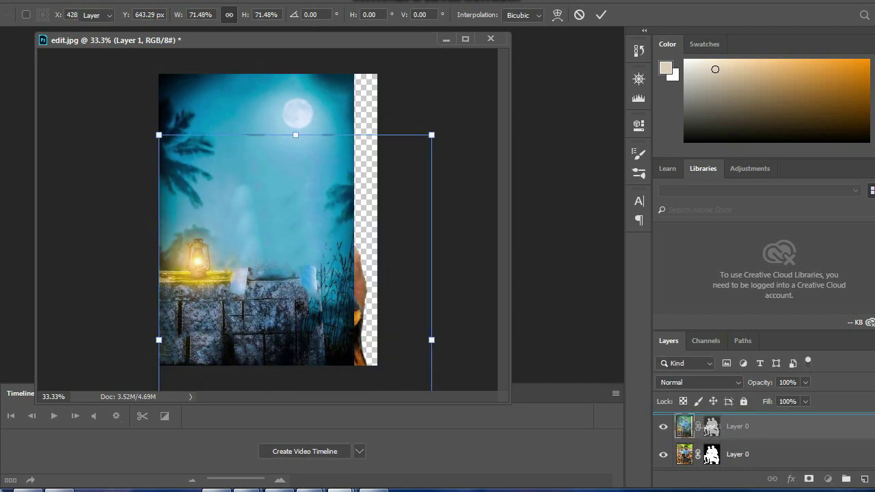
Move the men-and-dog layer down and shrink it over the background
drag(711, 454, 711, 418)
key(ctrl+t)
drag(254, 196, 254, 247)
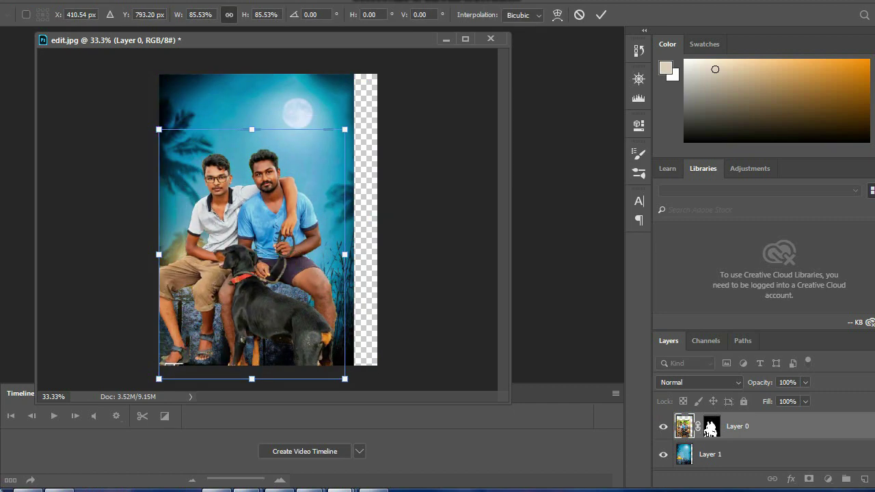
drag(345, 378, 322, 356)
drag(294, 195, 294, 222)
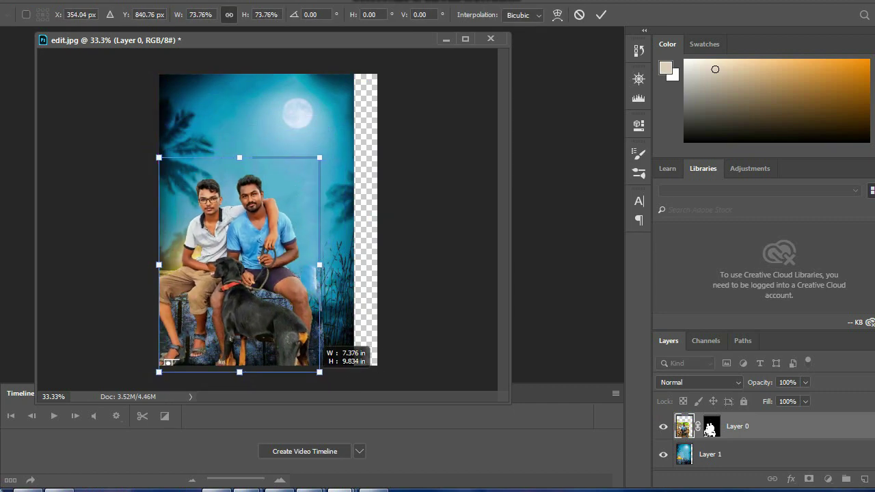
drag(325, 381, 313, 363)
drag(272, 262, 280, 267)
Settle the group at about 66% in the lower left and draw a crop box over the picture
drag(318, 163, 309, 173)
drag(301, 267, 294, 274)
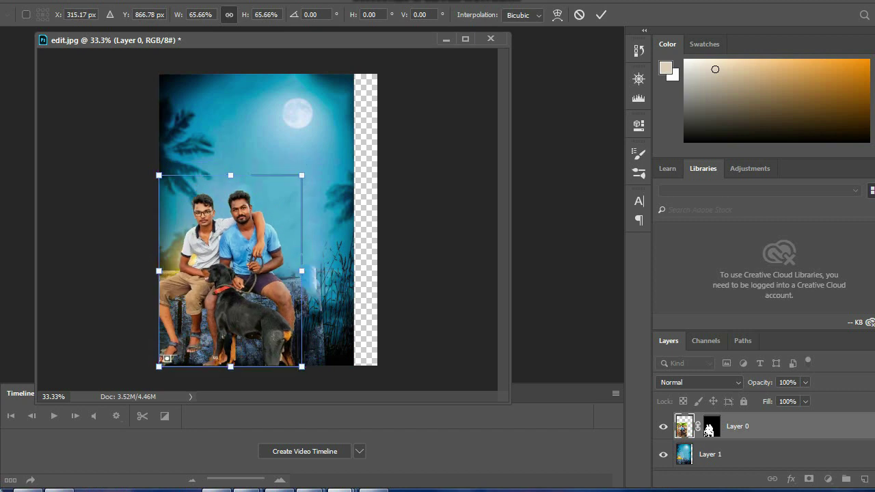
key(Return)
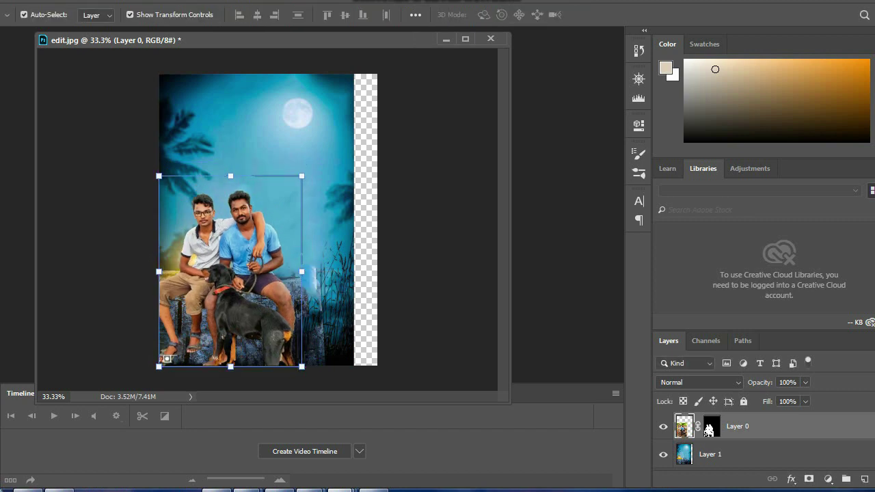
key(ctrl+t)
key(Return)
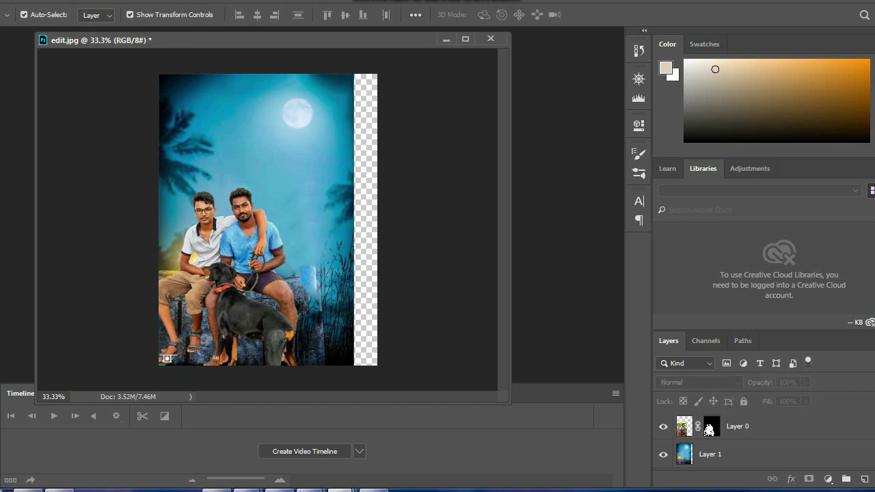
key(c)
drag(159, 74, 377, 365)
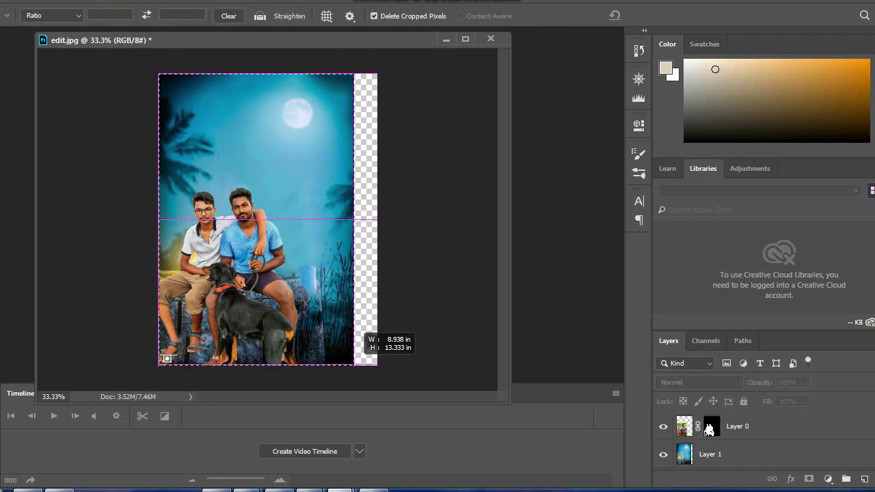
Crop off the transparent strip, permanently apply the people layer's mask, and view at 100%
key(Return)
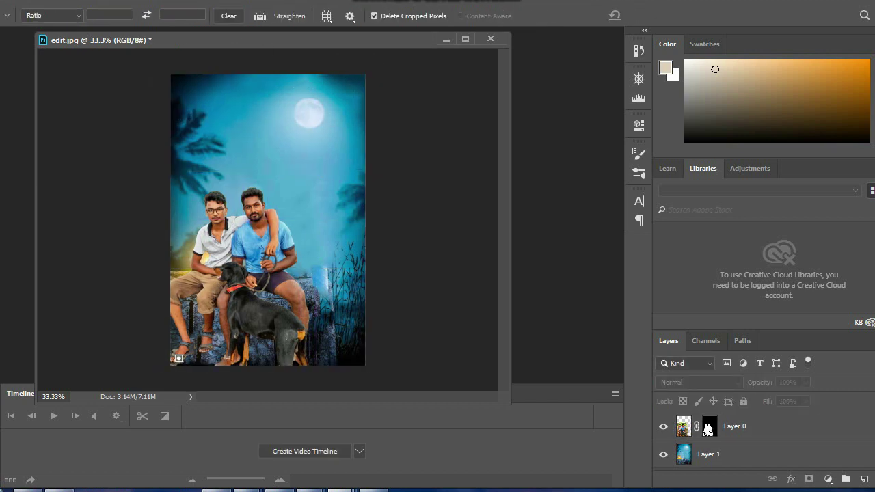
key(v)
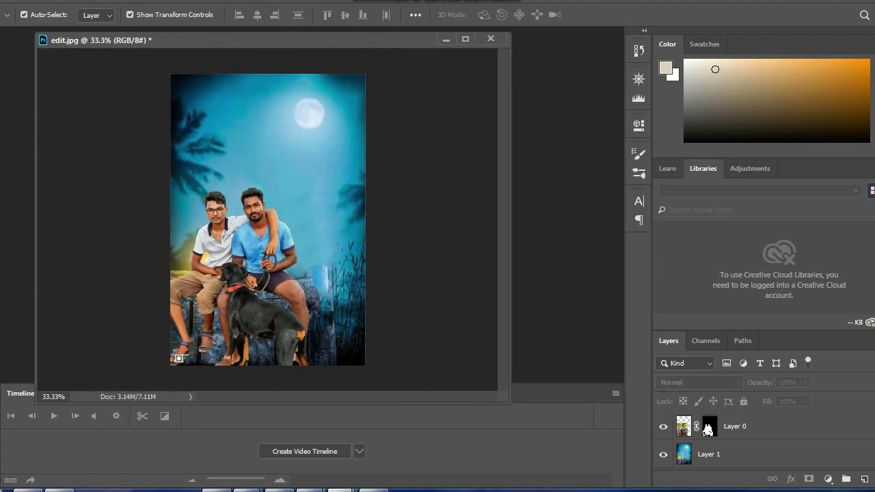
right_click(740, 426)
key(Escape)
right_click(682, 427)
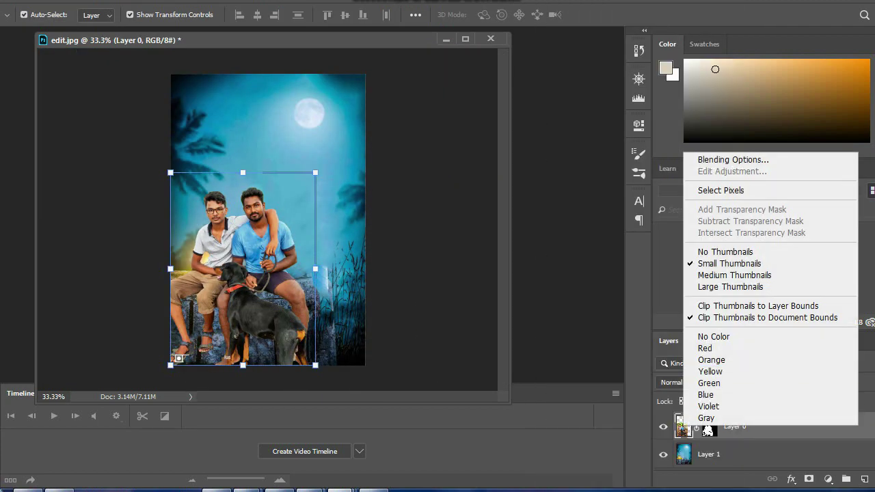
click(749, 341)
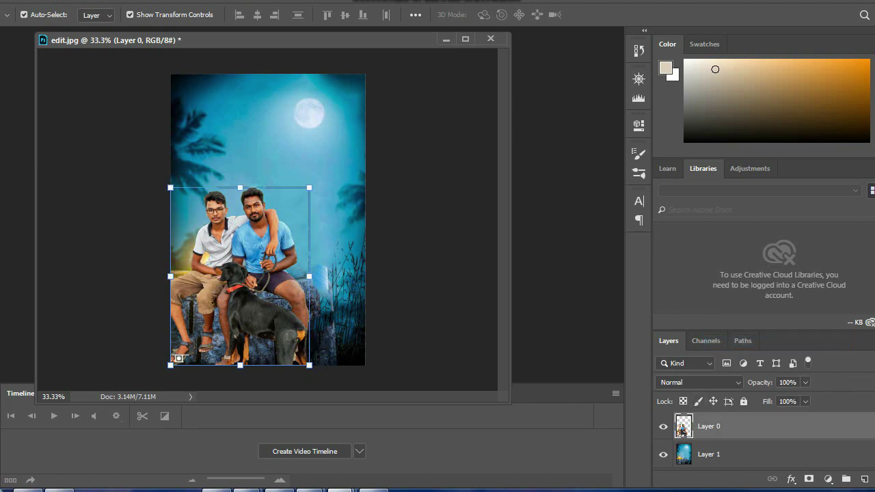
key(ctrl+alt+shift+a)
key(ctrl+1)
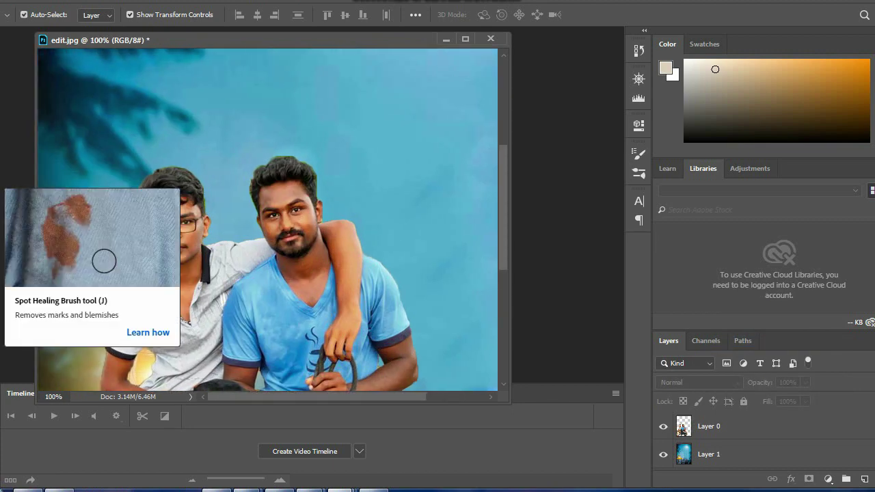
Ready the Eraser at 12% opacity, 15% flow on Layer 0 and inspect the dog and ledge edges
key(e)
click(708, 426)
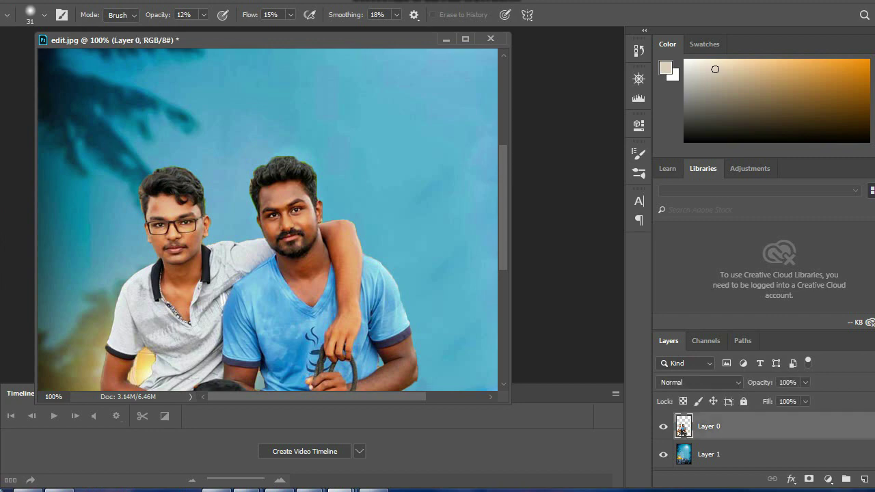
scroll(267, 218, down, 2)
scroll(266, 219, down, 2)
scroll(267, 219, down, 1)
scroll(267, 219, down, 3)
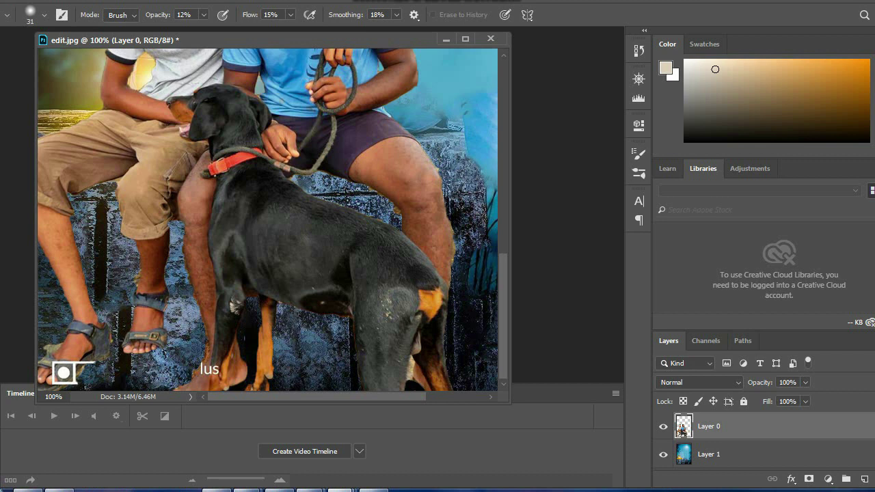
scroll(266, 219, down, 1)
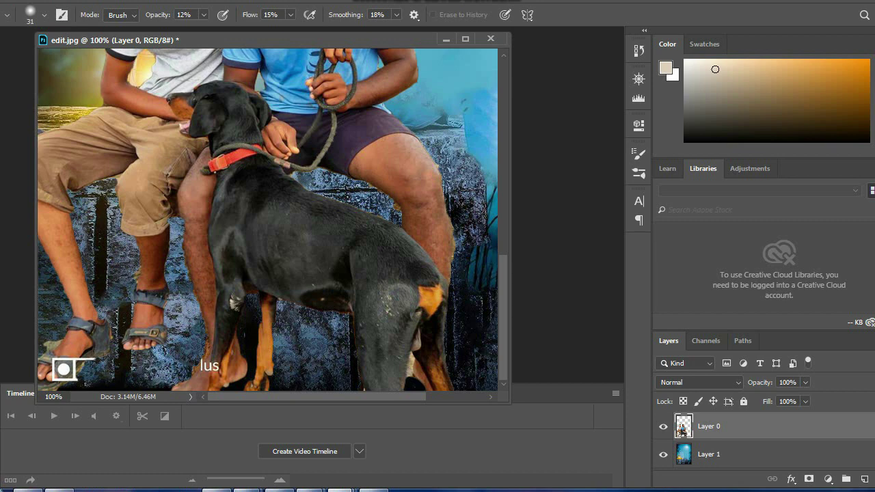
scroll(267, 219, up, 3)
scroll(267, 218, up, 2)
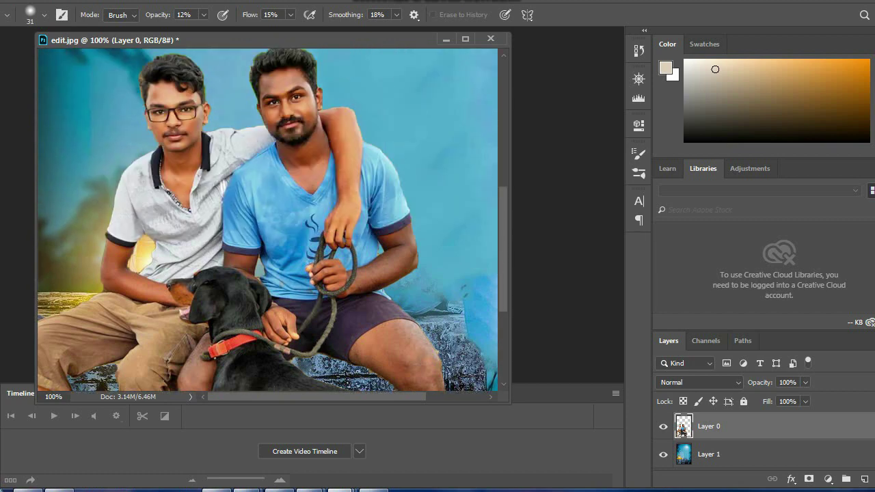
scroll(267, 219, up, 2)
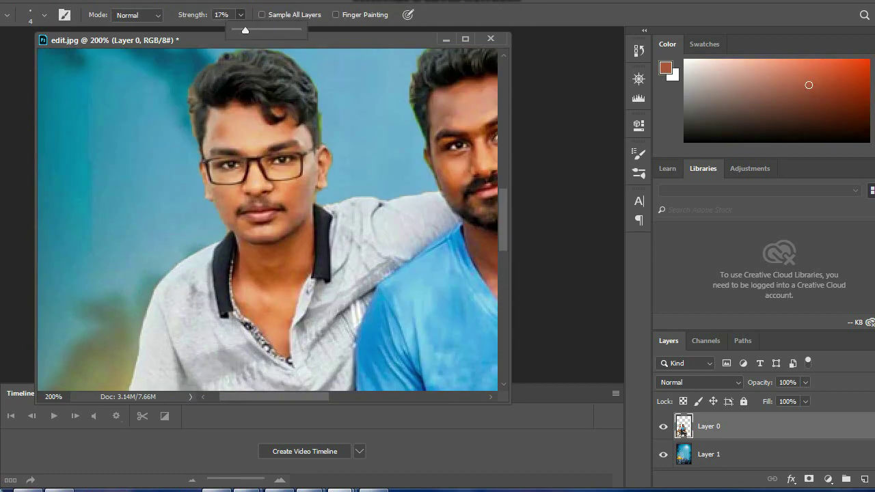
click(44, 14)
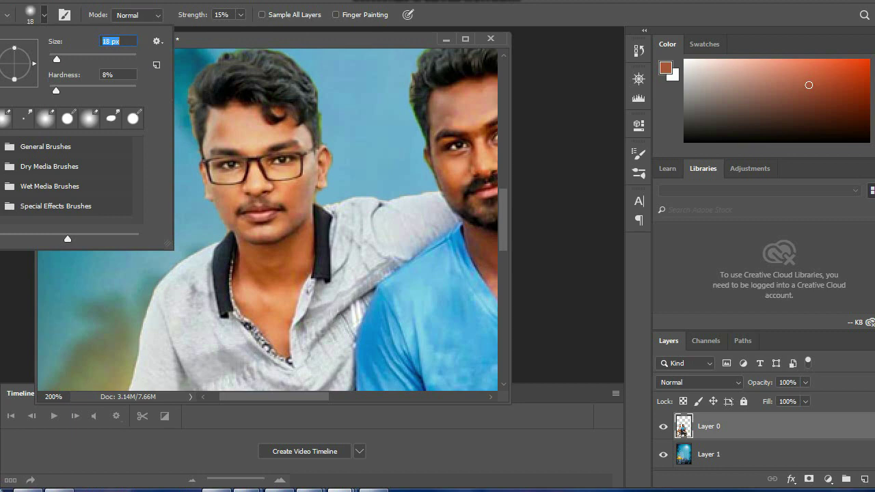
key(Return)
click(241, 14)
drag(239, 31, 235, 31)
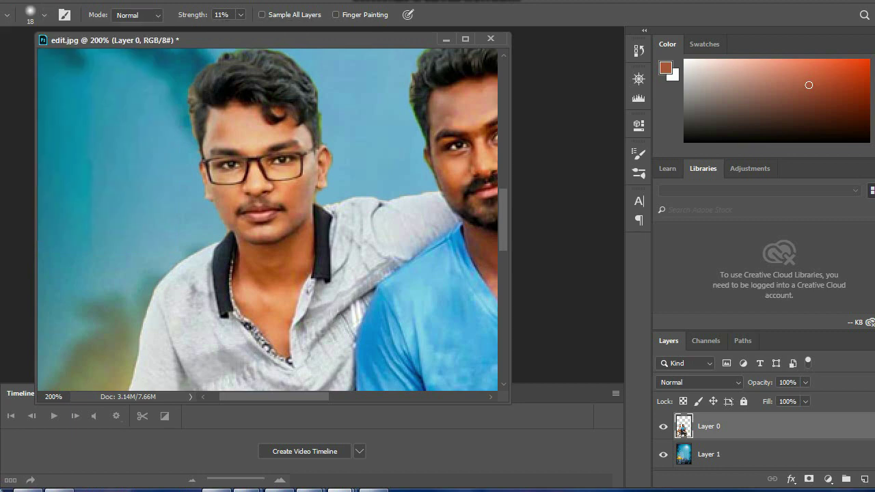
key(ctrl+minus)
click(45, 14)
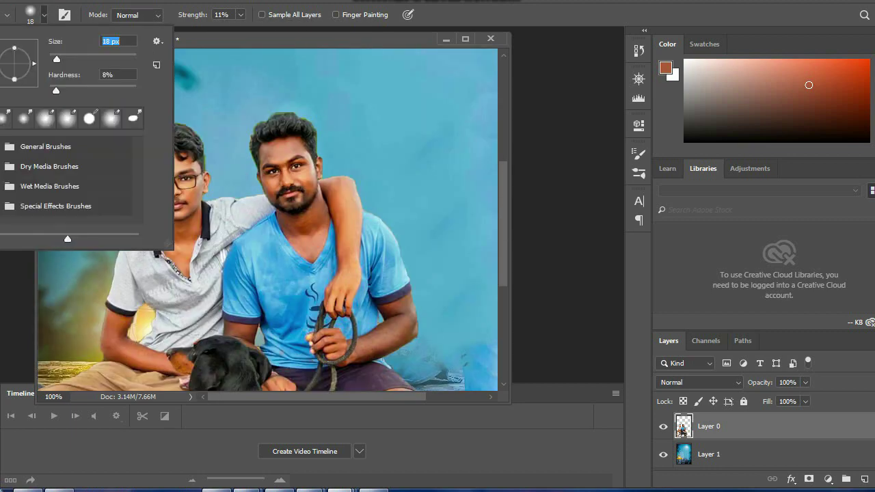
key(Return)
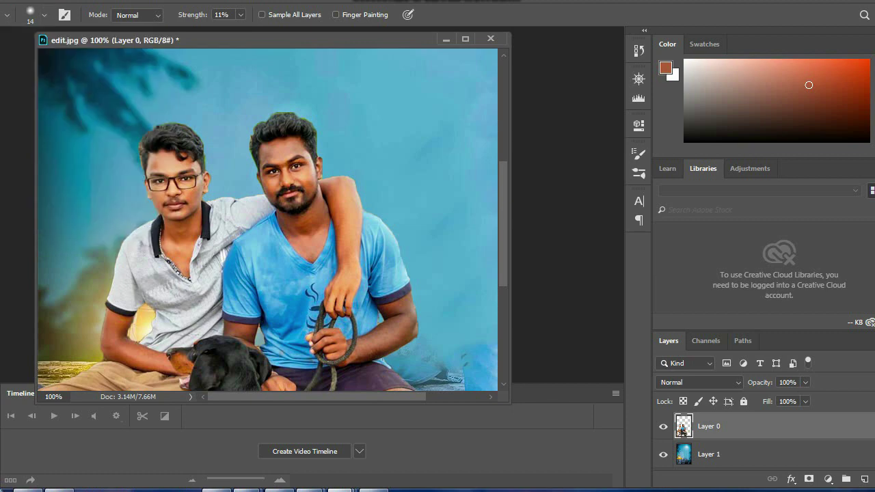
key(ctrl+plus)
key(ctrl+plus)
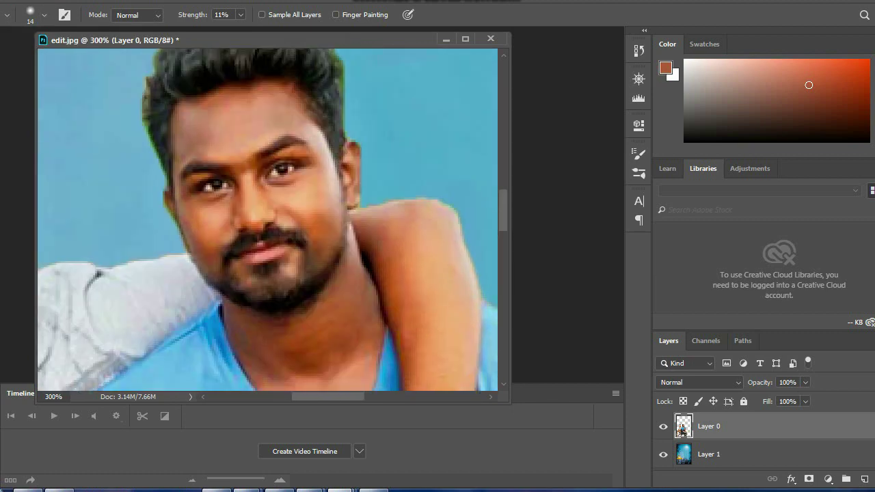
scroll(220, 163, down, 1)
scroll(220, 163, down, 1)
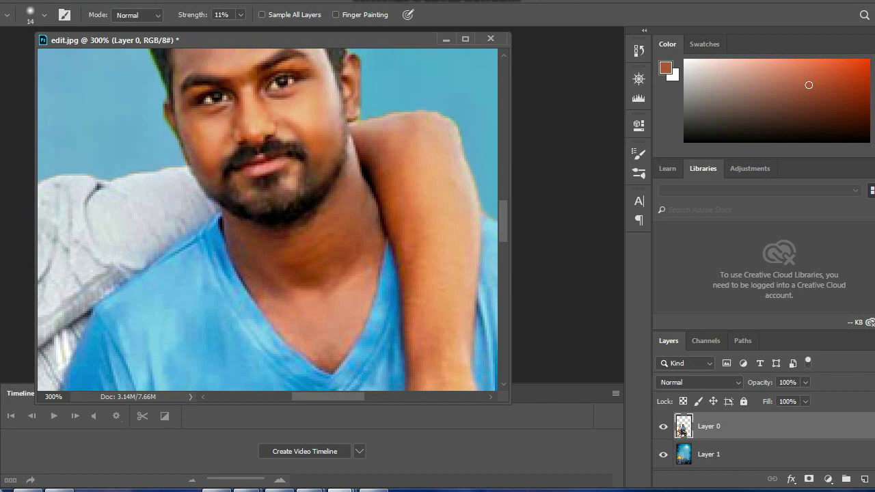
scroll(220, 163, down, 2)
scroll(220, 163, down, 2)
scroll(220, 163, down, 1)
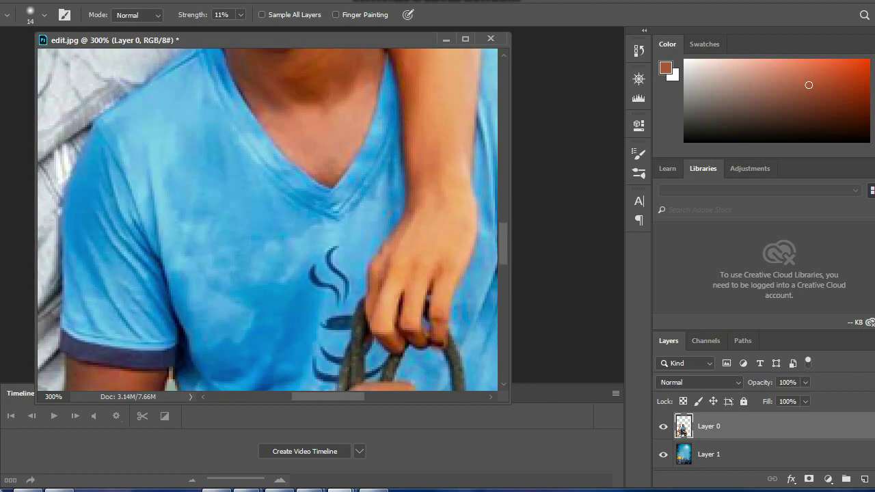
scroll(220, 163, up, 1)
scroll(220, 163, up, 3)
scroll(267, 220, up, 3)
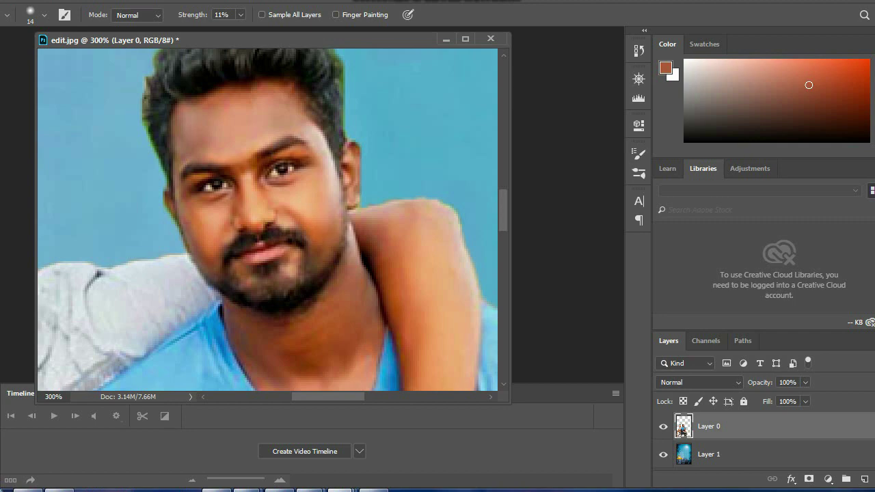
scroll(267, 220, left, 8)
scroll(267, 220, right, 5)
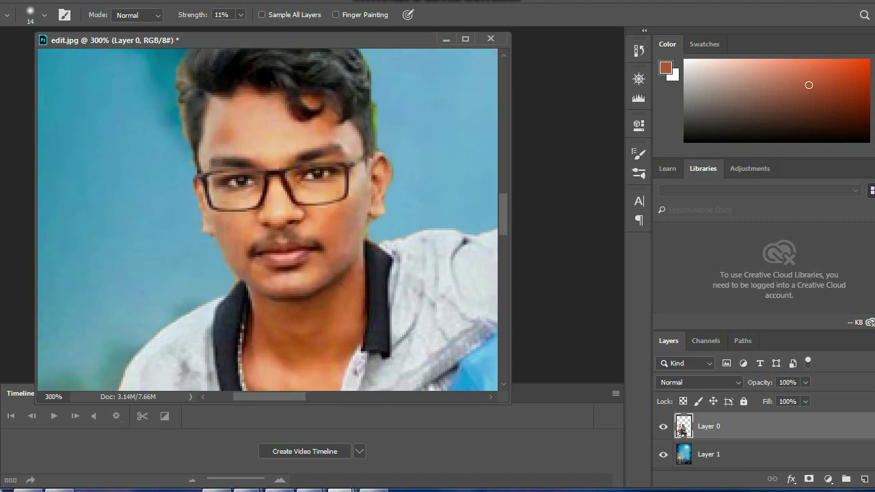
scroll(242, 284, down, 3)
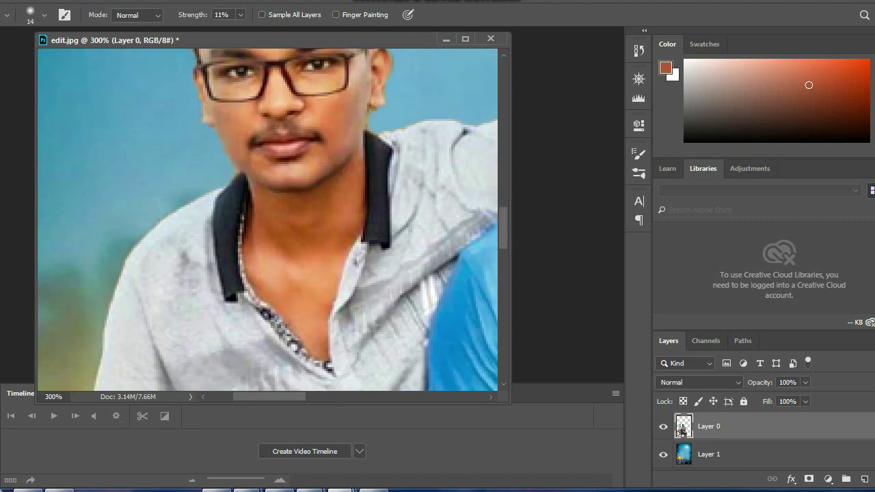
scroll(288, 273, up, 2)
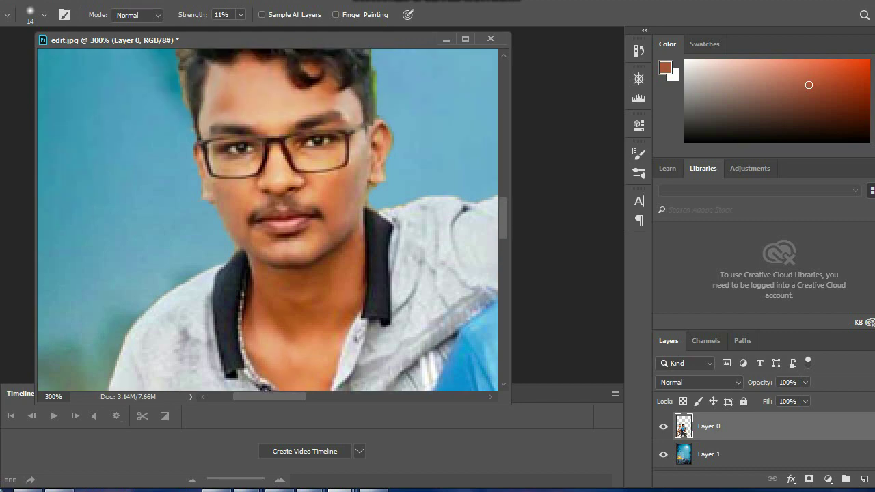
scroll(267, 218, down, 2)
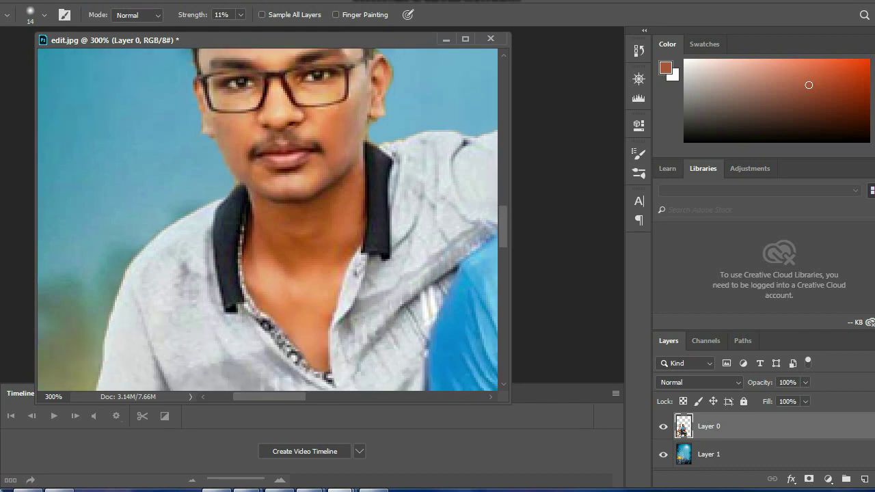
scroll(282, 272, down, 2)
scroll(282, 272, down, 6)
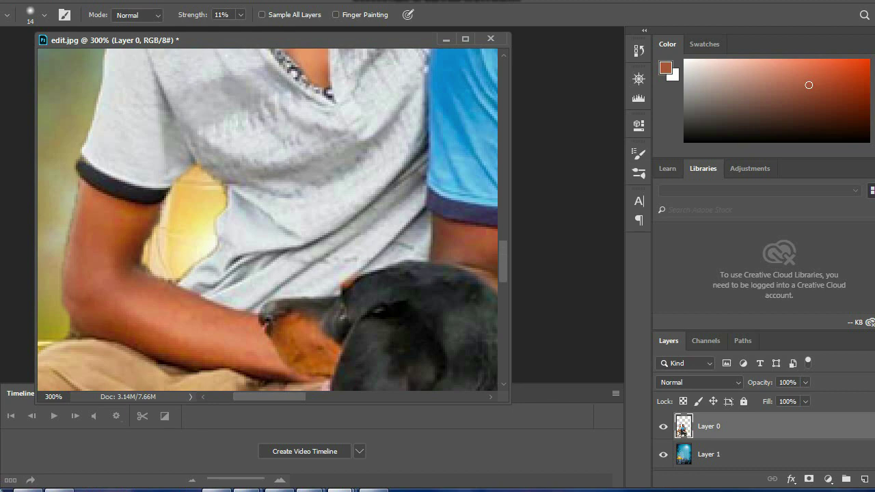
scroll(282, 272, down, 3)
key(ctrl+minus)
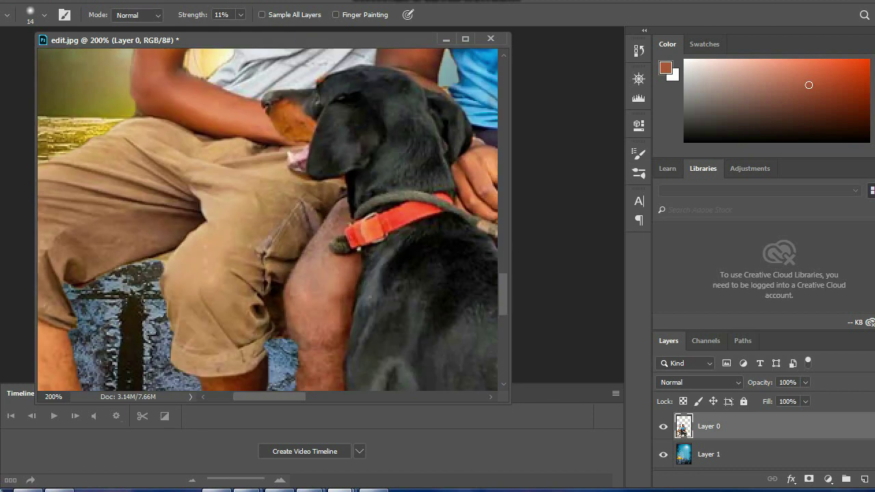
key(ctrl+minus)
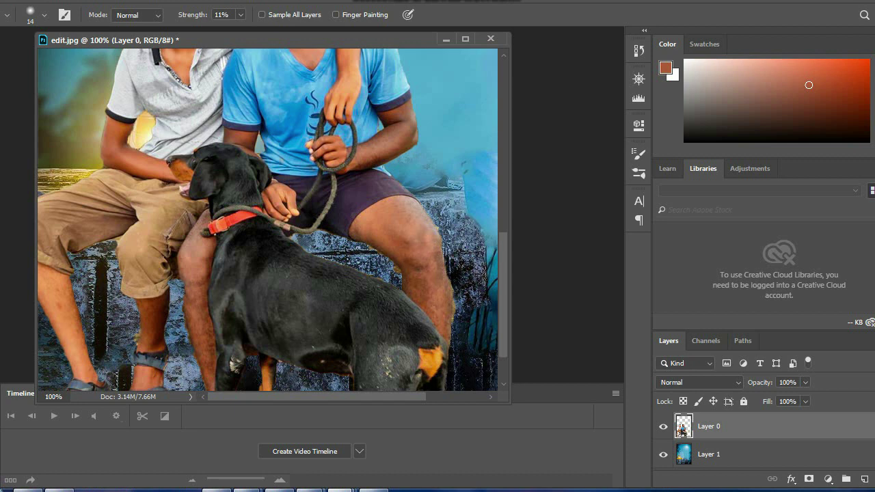
scroll(267, 219, up, 2)
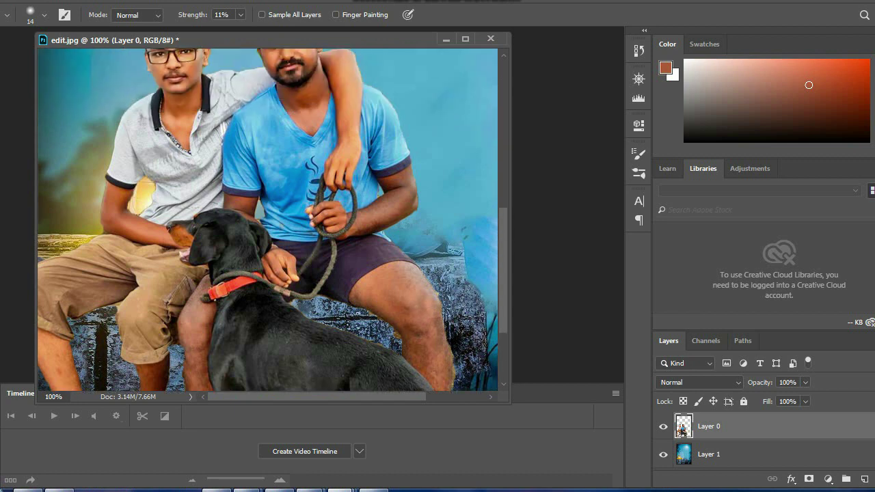
scroll(267, 220, up, 2)
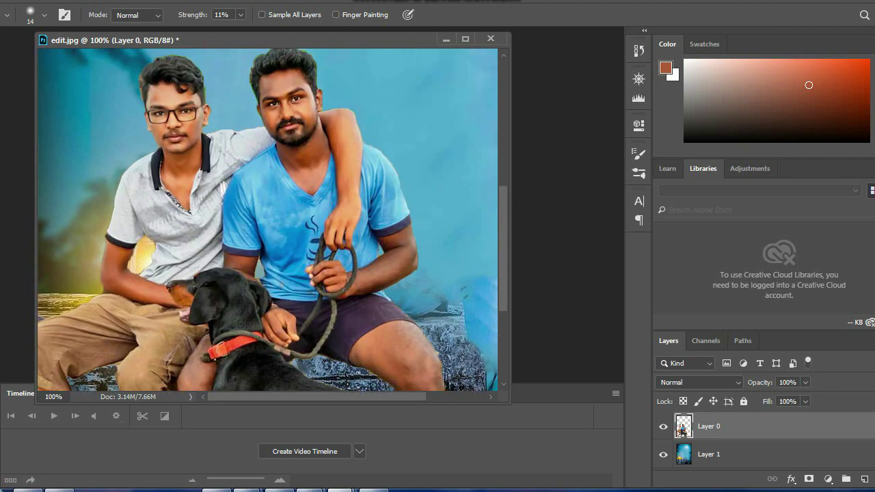
key(ctrl+minus)
key(ctrl+minus)
key(ctrl+minus)
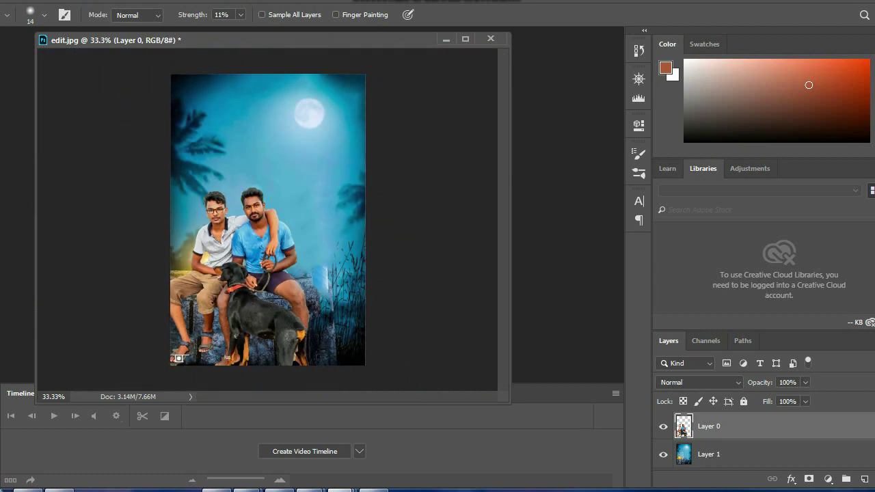
Grade the men-and-dog layer in Camera Raw with Whites -6 and Vibrance +6
click(253, 62)
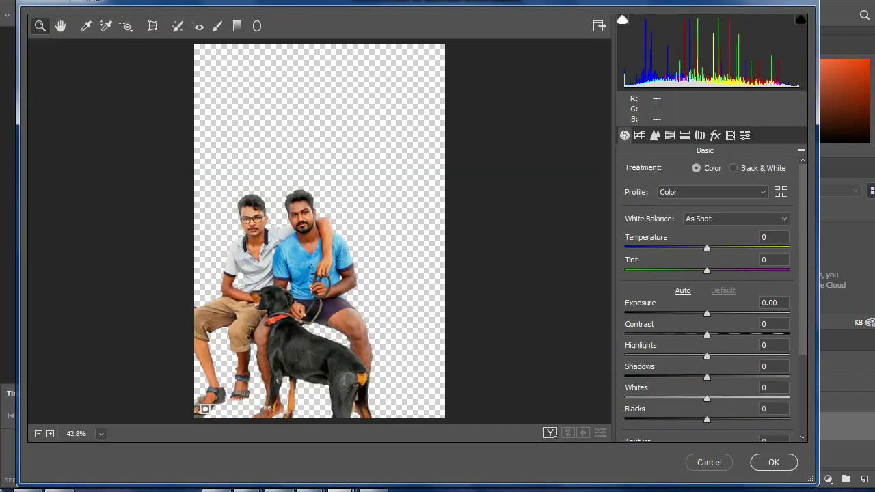
scroll(711, 273, down, 3)
click(670, 135)
key(ctrl+alt+shift+l)
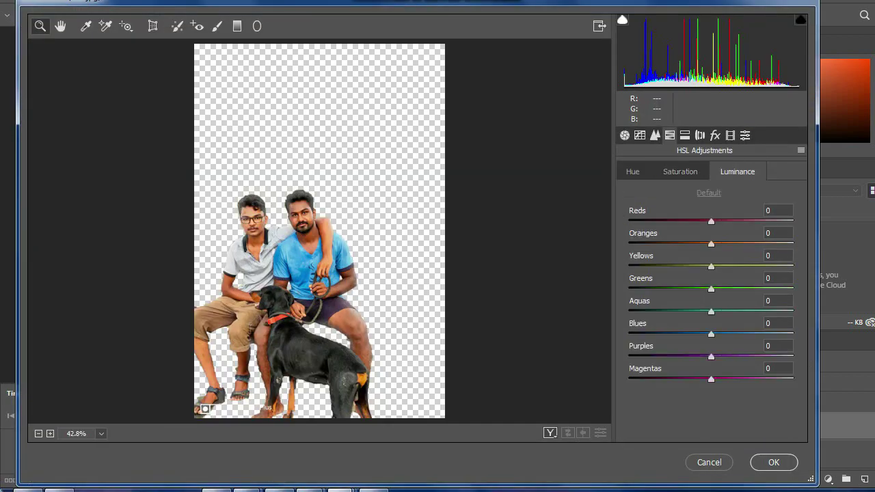
key(ctrl+alt+1)
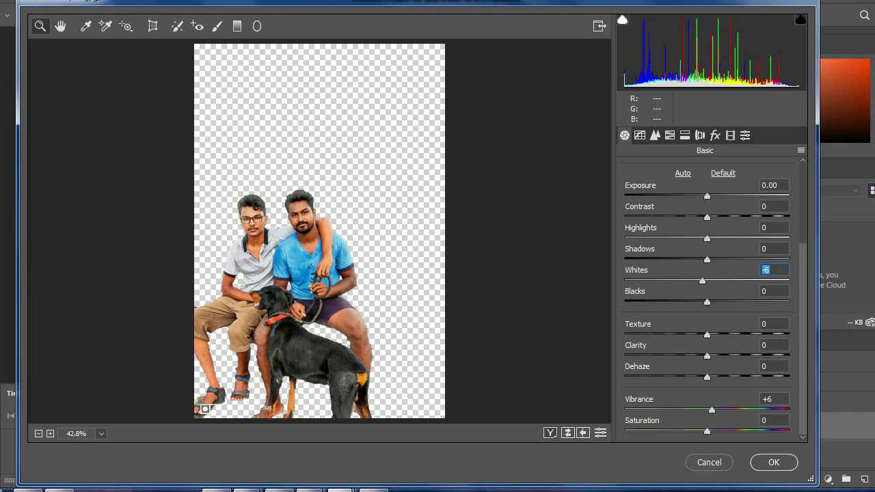
key(Return)
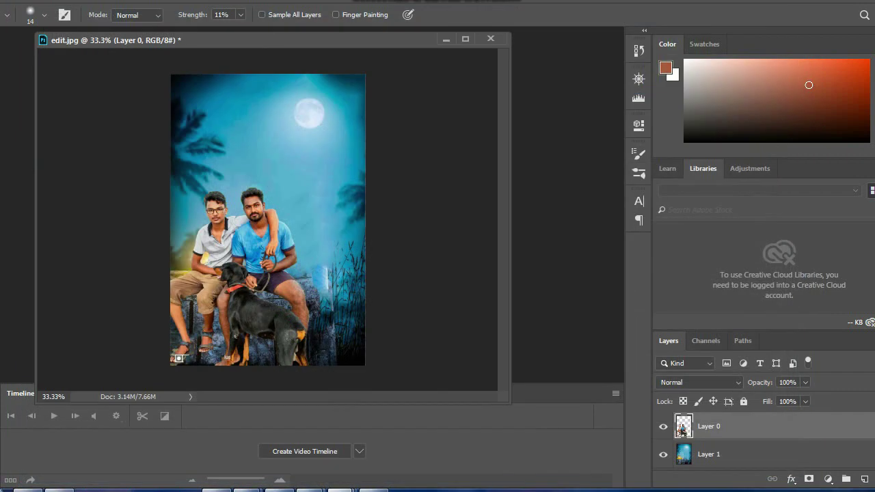
Merge the figures layer down and flatten the image into one Background layer
right_click(711, 426)
click(750, 400)
right_click(711, 426)
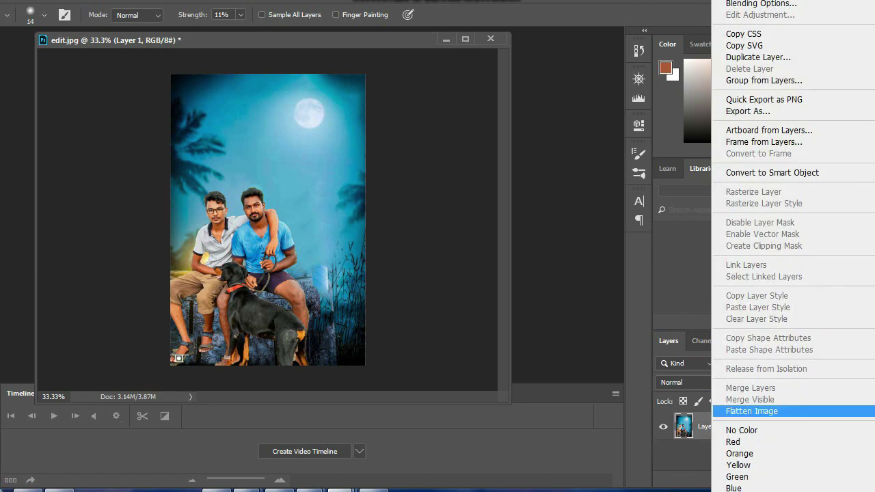
click(752, 410)
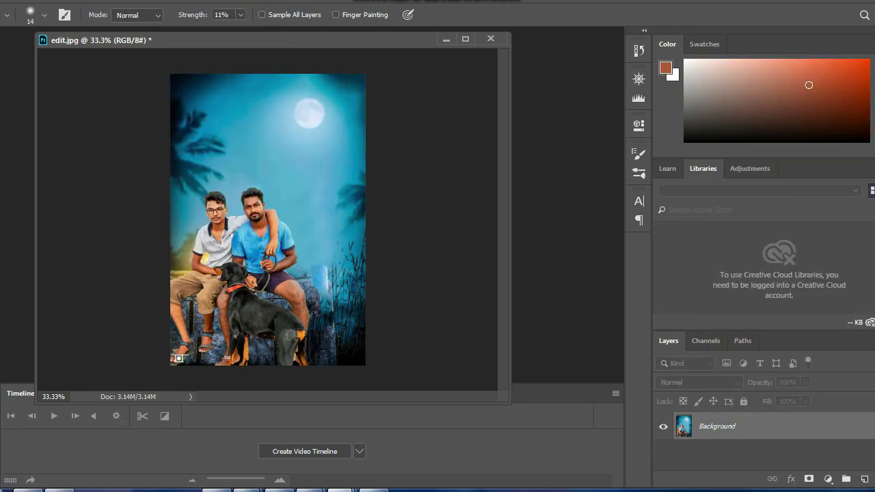
Add a -28 Highlight Priority post-crop vignette in Camera Raw
key(ctrl+shift+a)
click(715, 135)
click(724, 282)
text(-20)
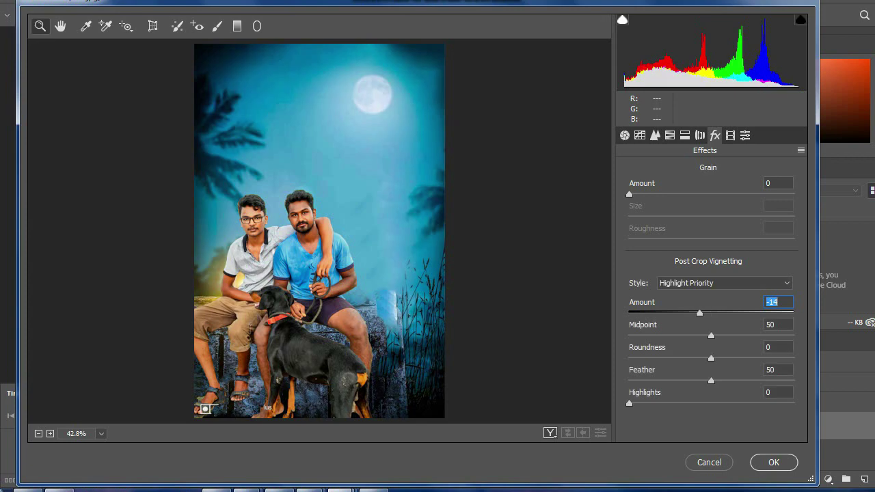
text(-28)
key(Return)
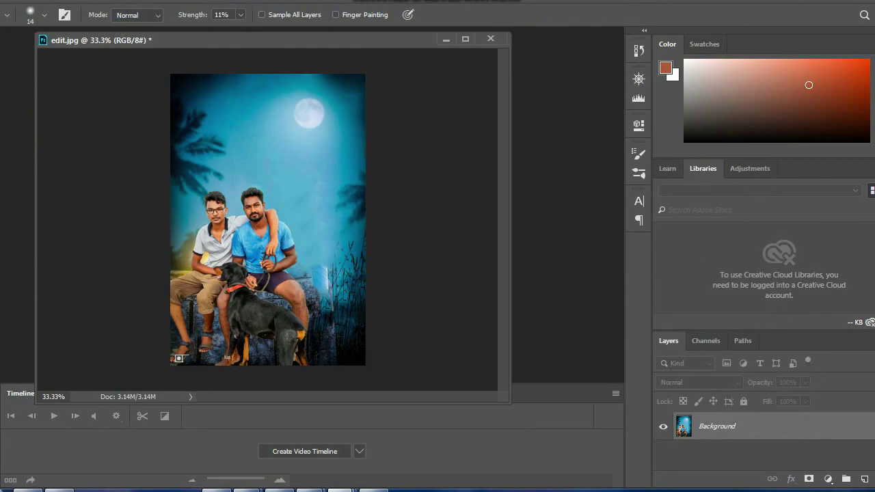
click(211, 74)
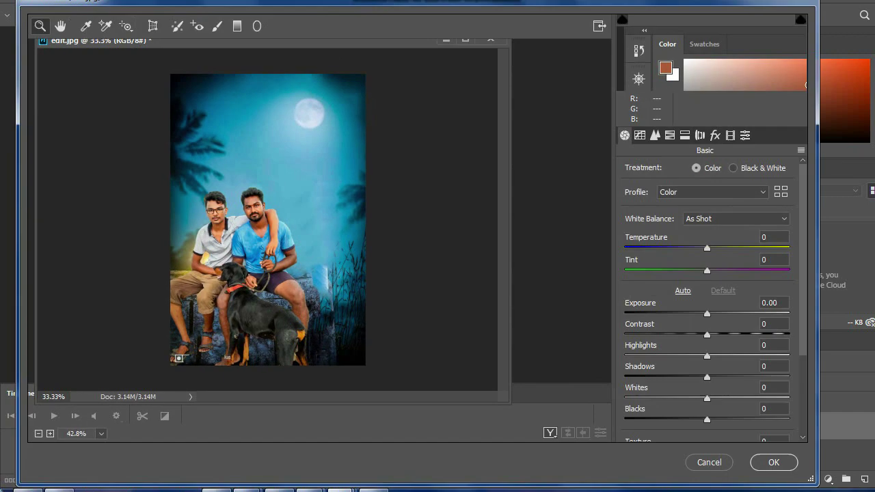
Try Auto tone in Camera Raw, then reset the tone sliders to their defaults
scroll(707, 294, down, 2)
scroll(707, 294, down, 3)
key(ctrl+u)
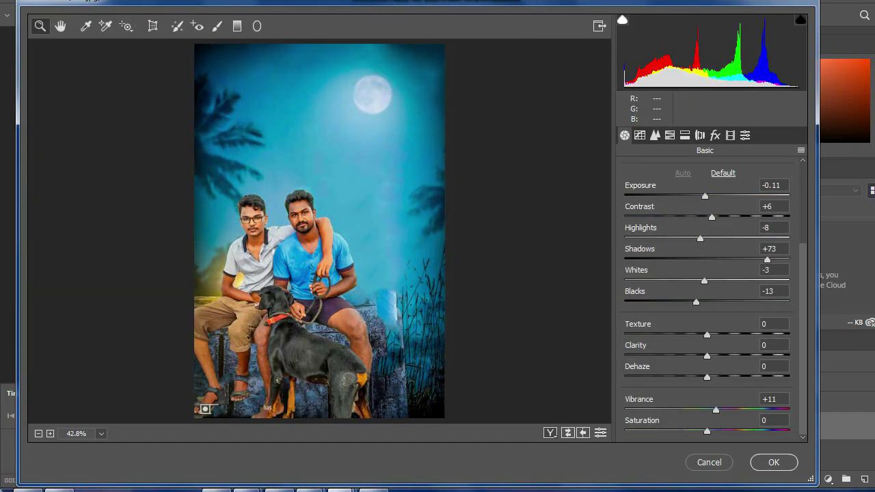
key(ctrl+r)
Set Vibrance to +8 and both Clarity and Texture to +7
click(774, 399)
text(8)
click(775, 346)
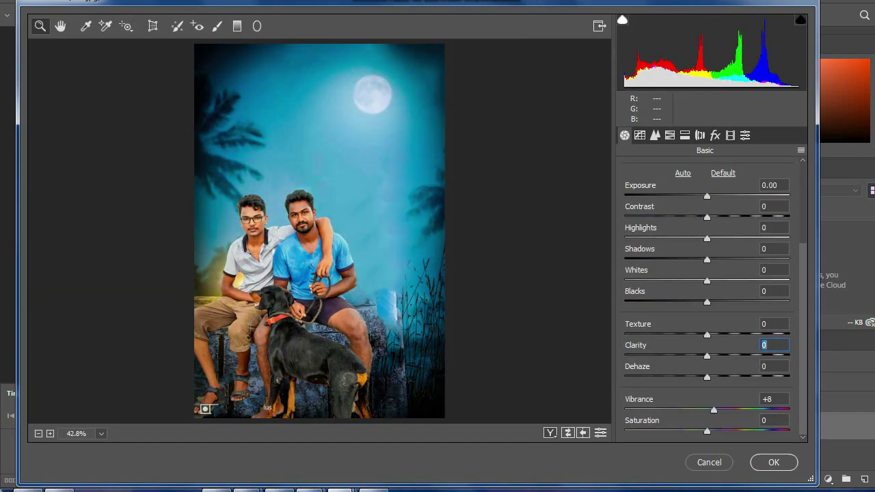
text(7)
key(Return)
key(shift+Tab)
text(18)
key(Return)
key(Up)
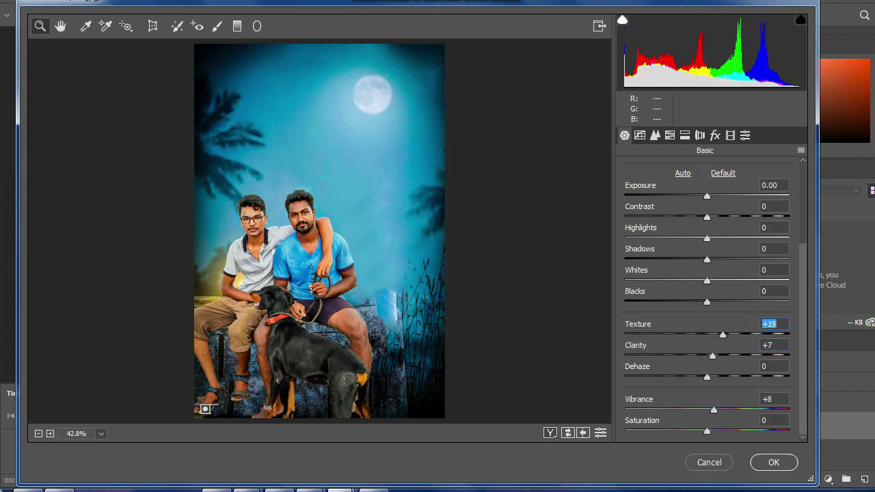
key(Down)
key(Down)
key(Down)
Set Blacks to +8, Whites to +6 and Shadows to -3
key(shift+Tab)
text(21)
key(Return)
text(8)
key(Return)
key(shift+Tab)
text(6)
key(Return)
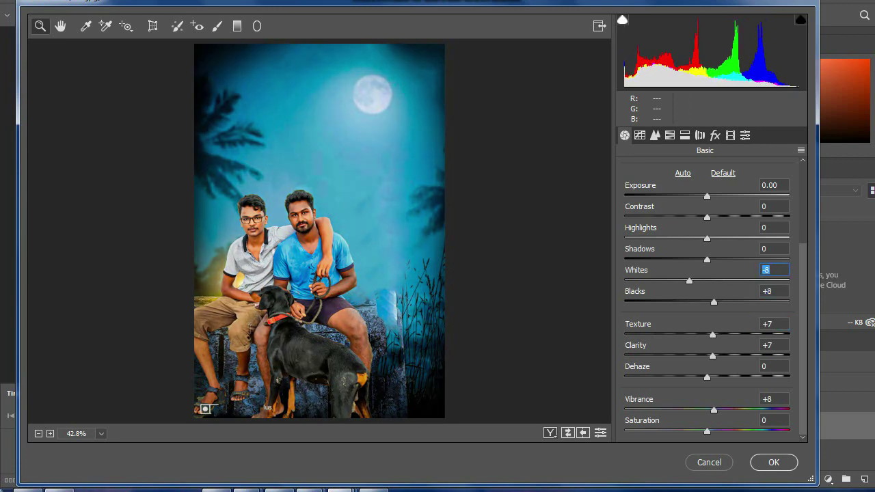
key(shift+Tab)
text(-3)
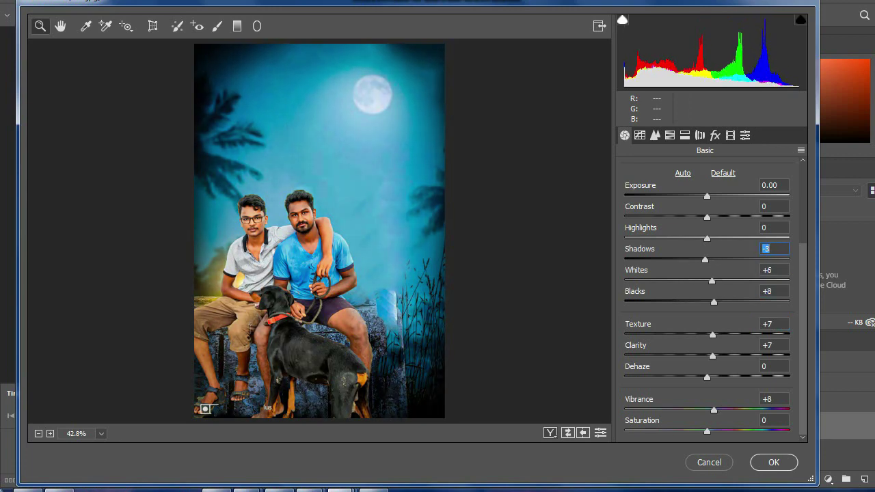
key(Return)
Adjust the Highlights value, settling on -4
key(shift+Tab)
text(-30)
key(Return)
text(-7)
key(Return)
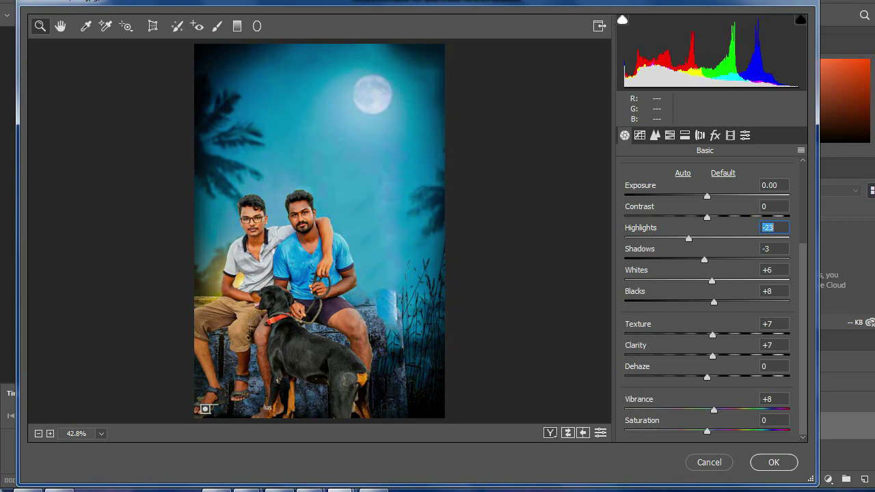
text(-4)
key(Return)
key(shift+Tab)
text(-49)
Set Contrast to +2 and Exposure to +0.05
key(Return)
text(2)
key(Return)
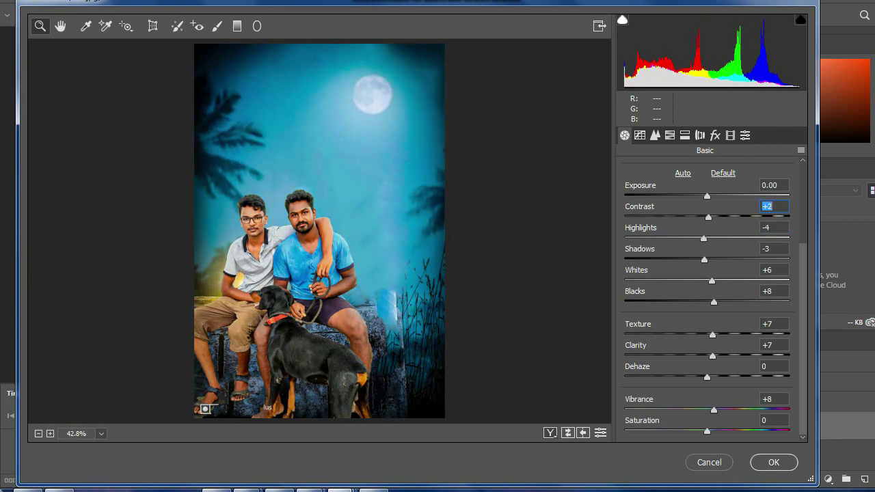
key(shift+Tab)
text(0.05)
key(Return)
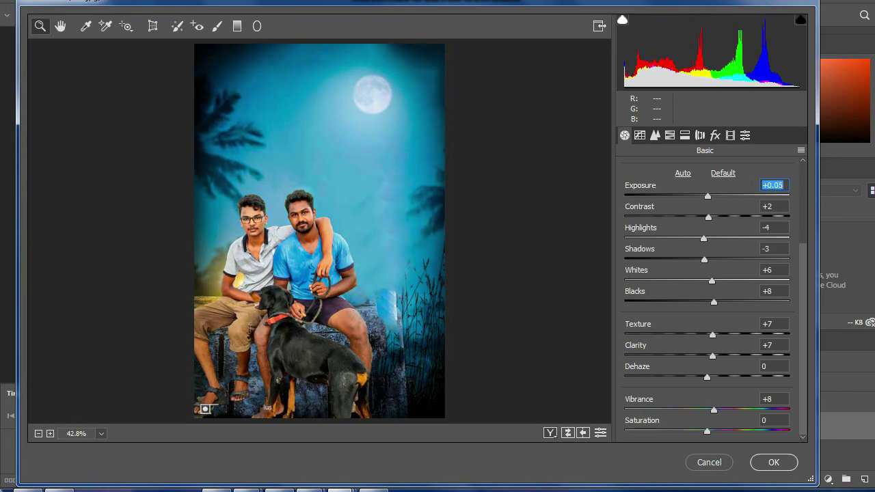
In HSL, set Oranges saturation to -6 and Oranges luminance to +8
key(ctrl+alt+shift+l)
key(ctrl+alt+shift+s)
text(-6)
key(Return)
key(ctrl+alt+shift+l)
text(8)
key(Return)
Set colour noise reduction to 0 in the Detail settings
key(ctrl+alt+3)
text(9)
key(Return)
text(0)
key(Return)
Review HSL and split toning, apply the Camera Raw grade, and zoom in on the result
key(ctrl+alt+4)
key(ctrl+alt+5)
key(Return)
key(ctrl+plus)
key(ctrl+plus)
key(ctrl+plus)
key(ctrl+plus)
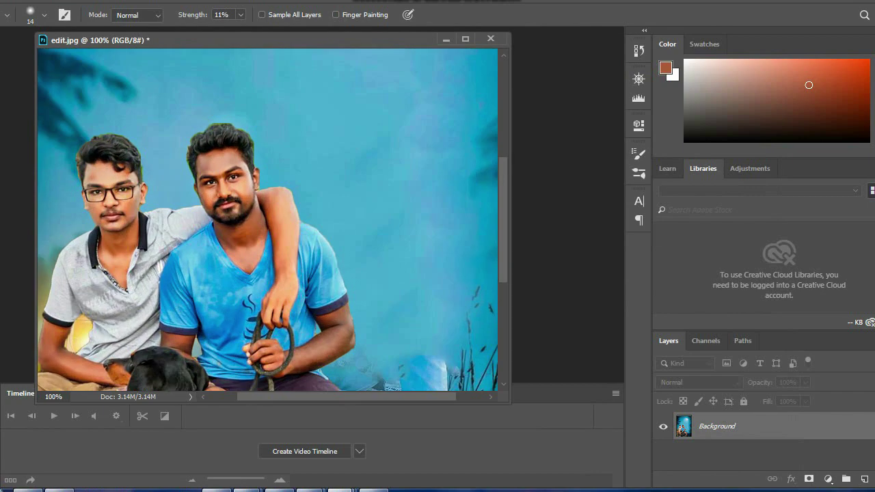
key(ctrl+minus)
key(ctrl+minus)
key(ctrl+minus)
key(ctrl+minus)
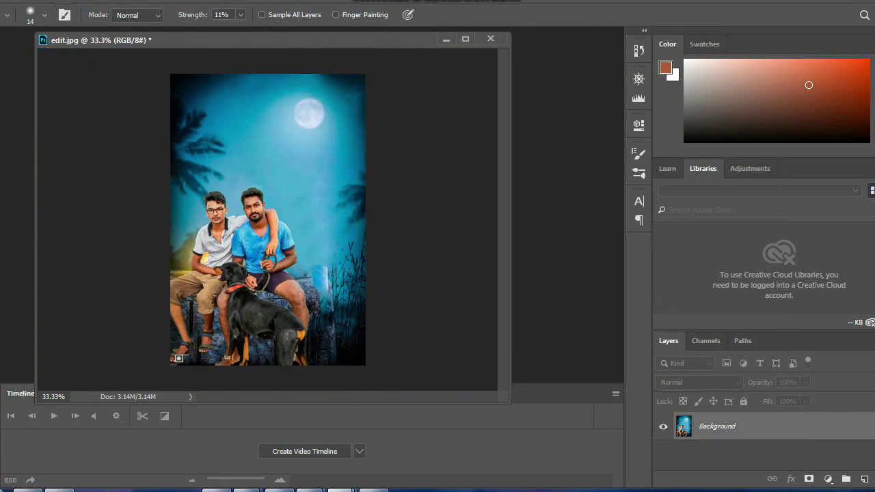